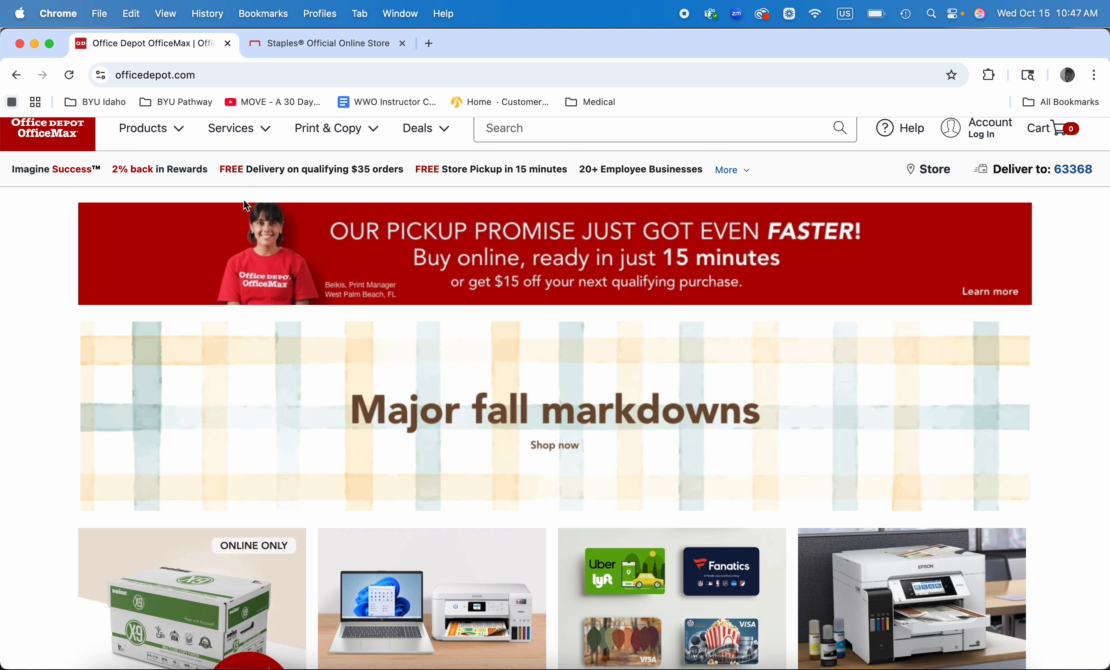
Step: Open the Booklets page from Office Depot's same-day document printing offerings
{"action": "left_click", "coordinate": [140, 131]}
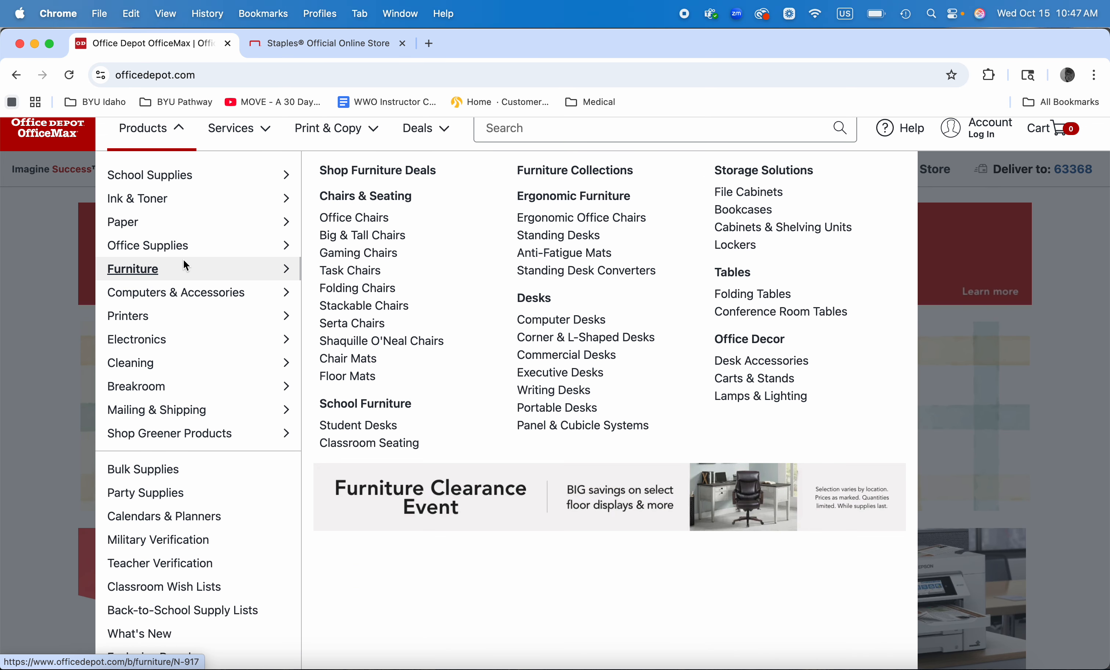
{"action": "mouse_move", "coordinate": [169, 245]}
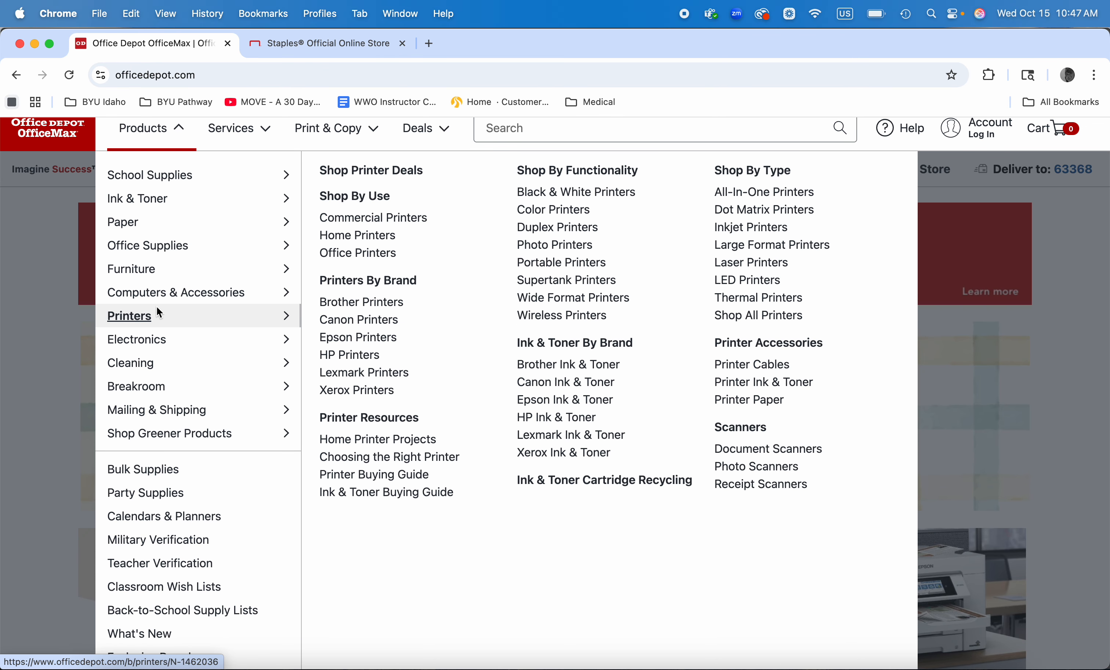
{"action": "left_click", "coordinate": [326, 130]}
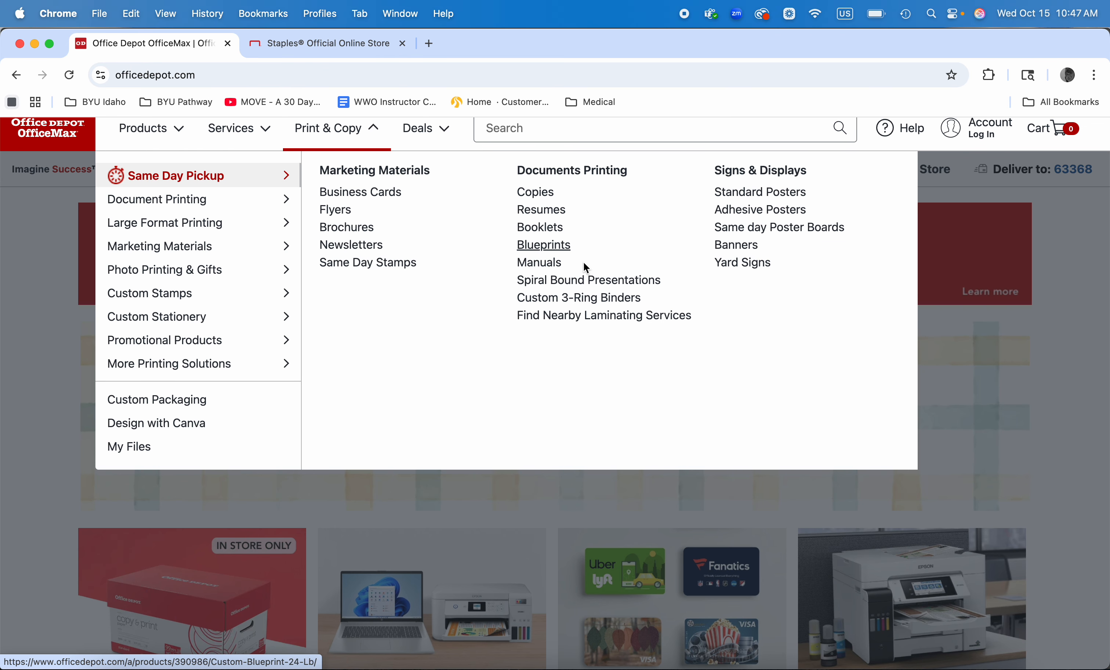
{"action": "left_click", "coordinate": [556, 229]}
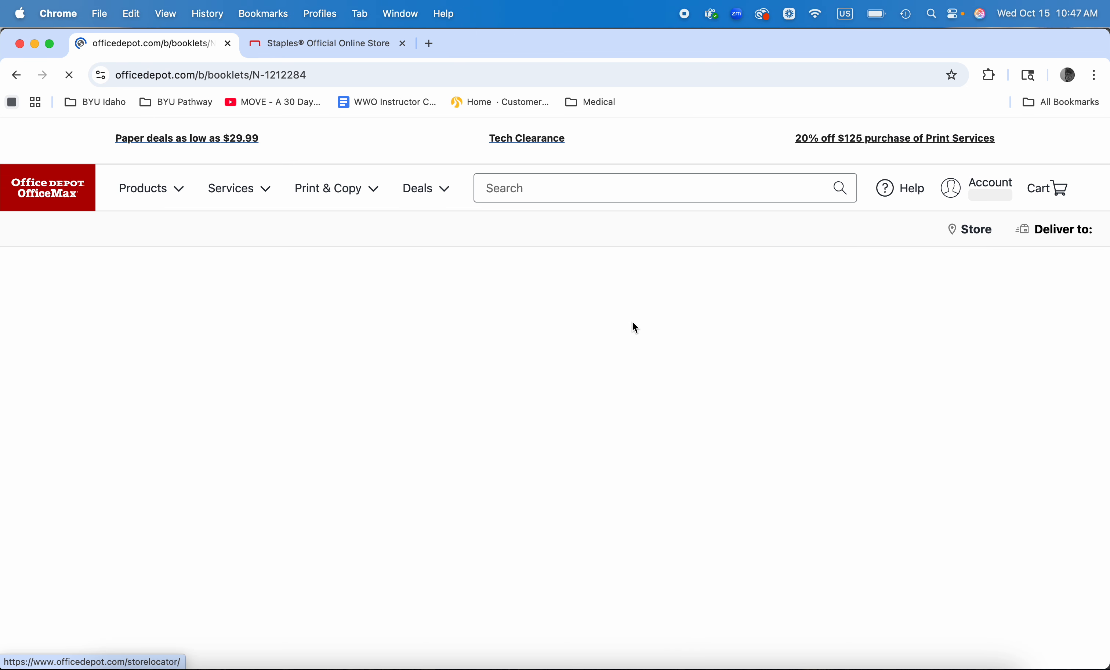
Step: Look through the booklet printing products and start customizing the Saddle-Stapled Booklet
{"action": "scroll", "coordinate": [555, 443], "scroll_direction": "down", "scroll_amount": 3}
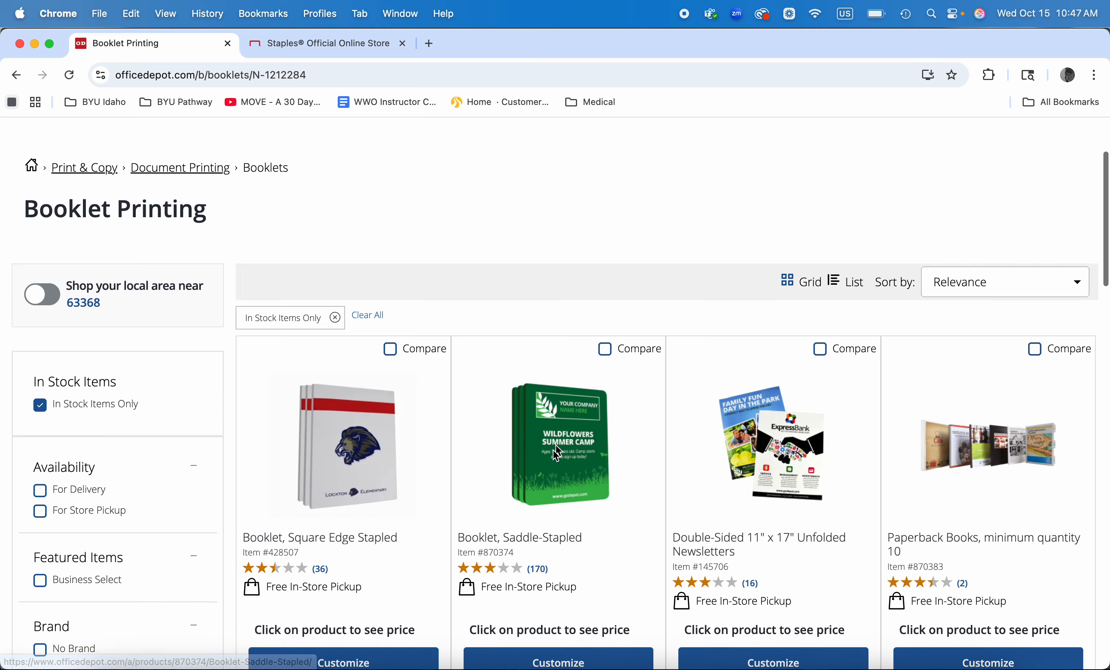
{"action": "scroll", "coordinate": [556, 616], "scroll_direction": "down", "scroll_amount": 3}
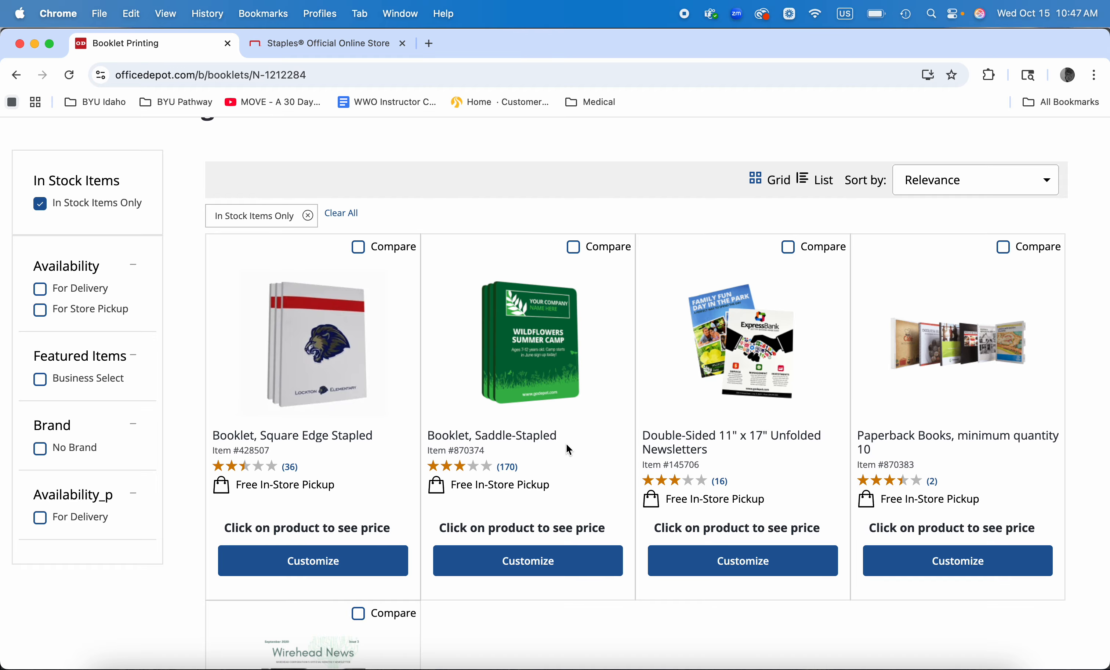
{"action": "scroll", "coordinate": [565, 442], "scroll_direction": "up", "scroll_amount": 2}
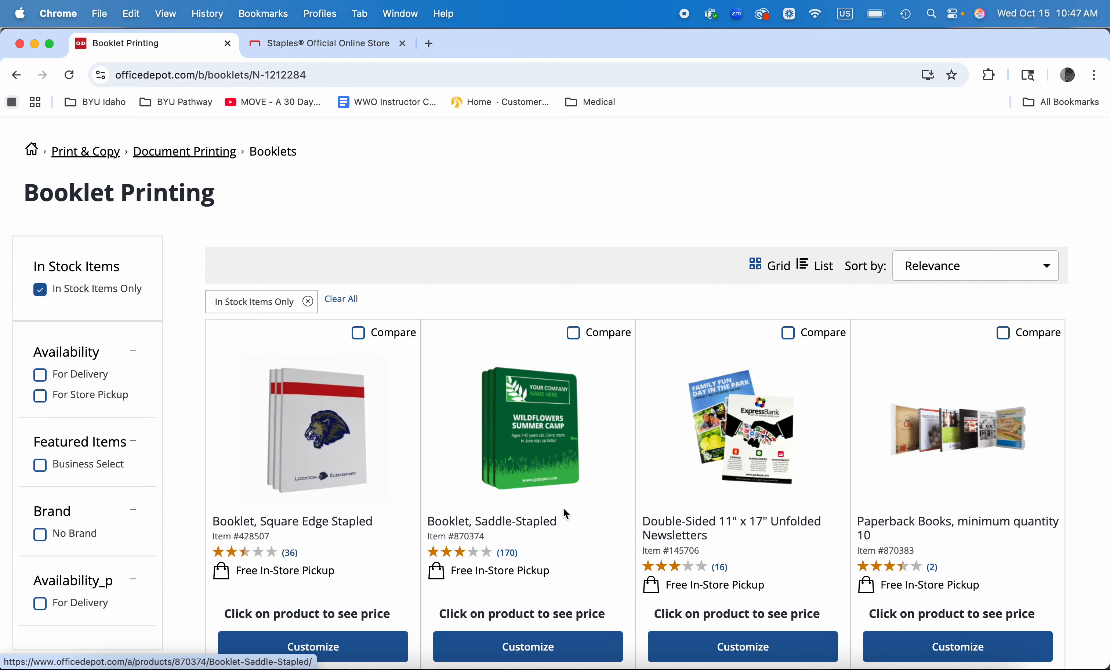
{"action": "left_click", "coordinate": [517, 646]}
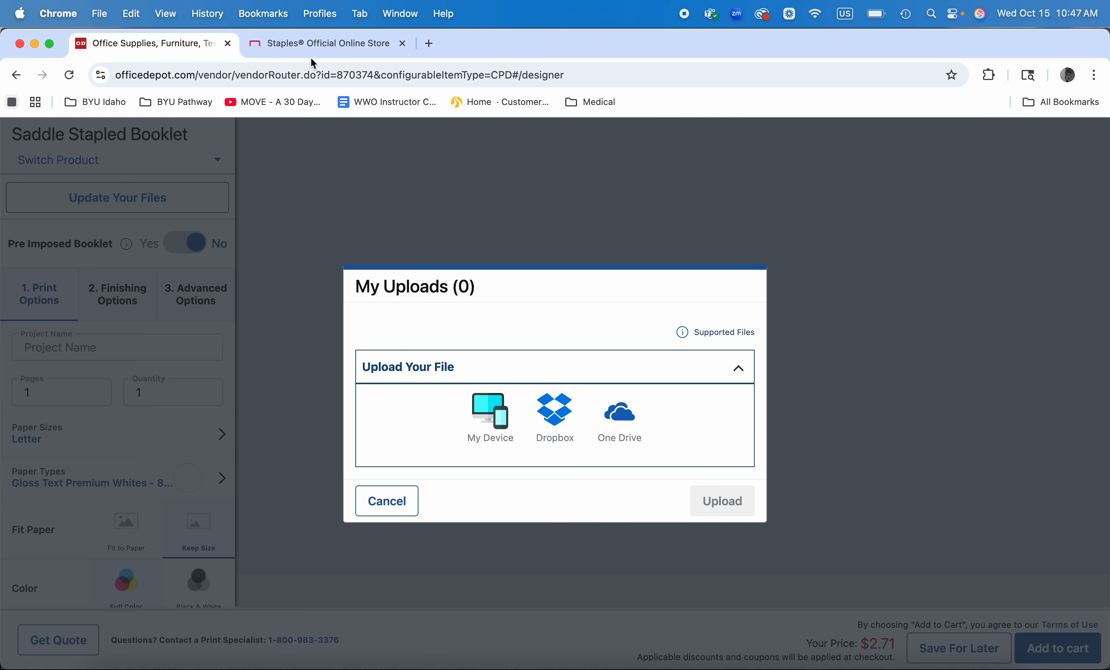
Step: Switch to the Staples website, open its document printing page for Booklets, and look over the offer and ordering process
{"action": "left_click", "coordinate": [316, 47]}
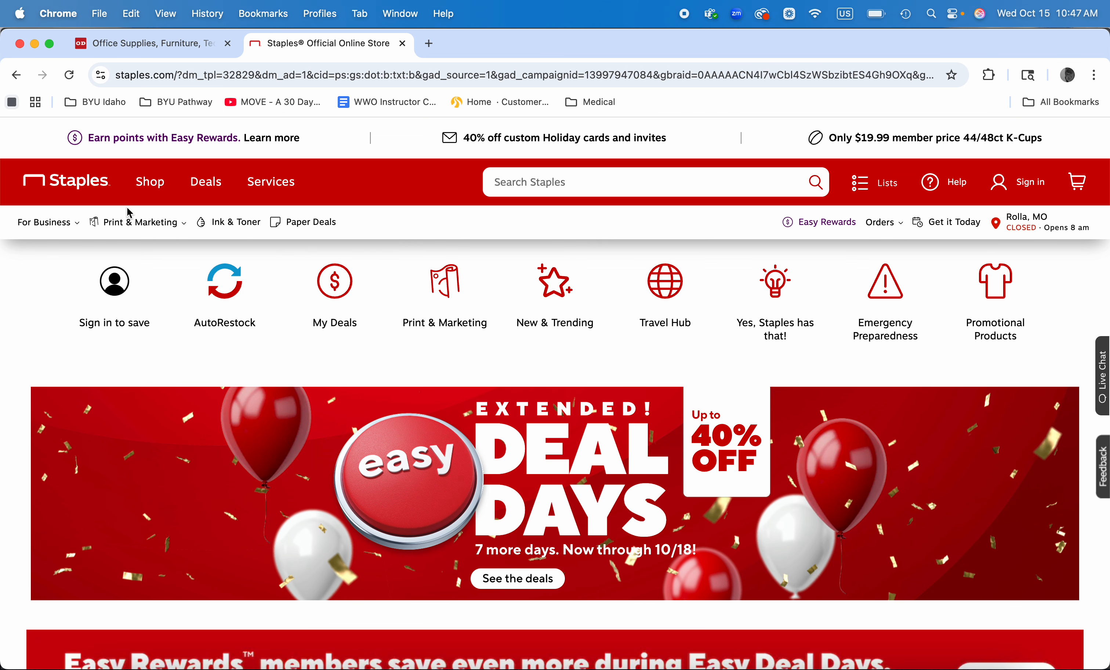
{"action": "left_click", "coordinate": [116, 224]}
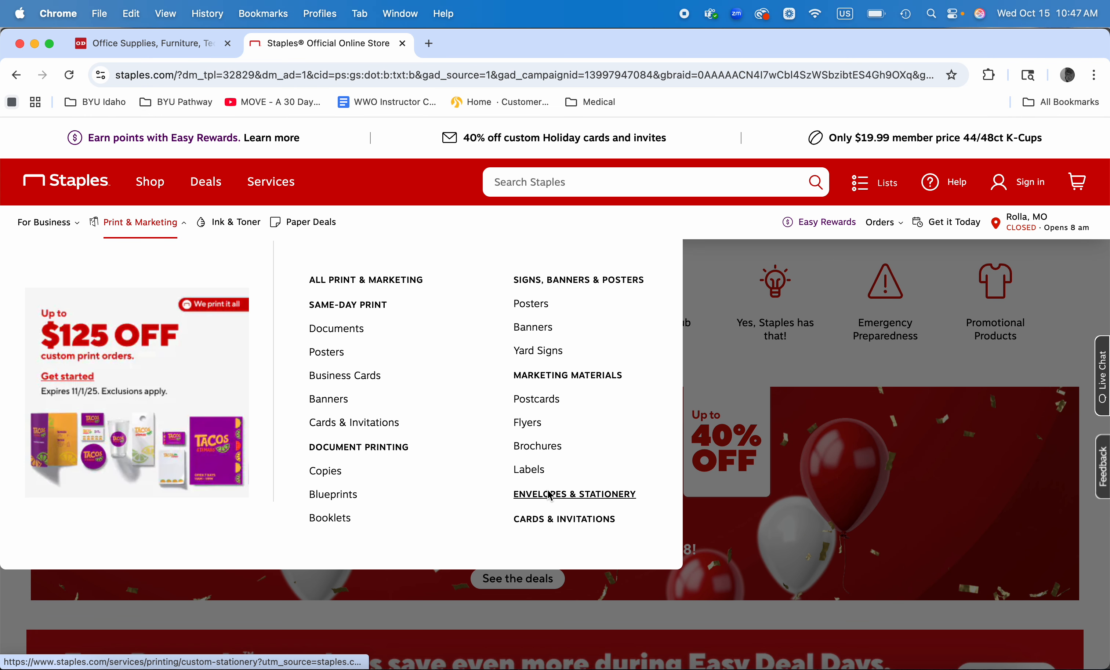
{"action": "left_click", "coordinate": [338, 517]}
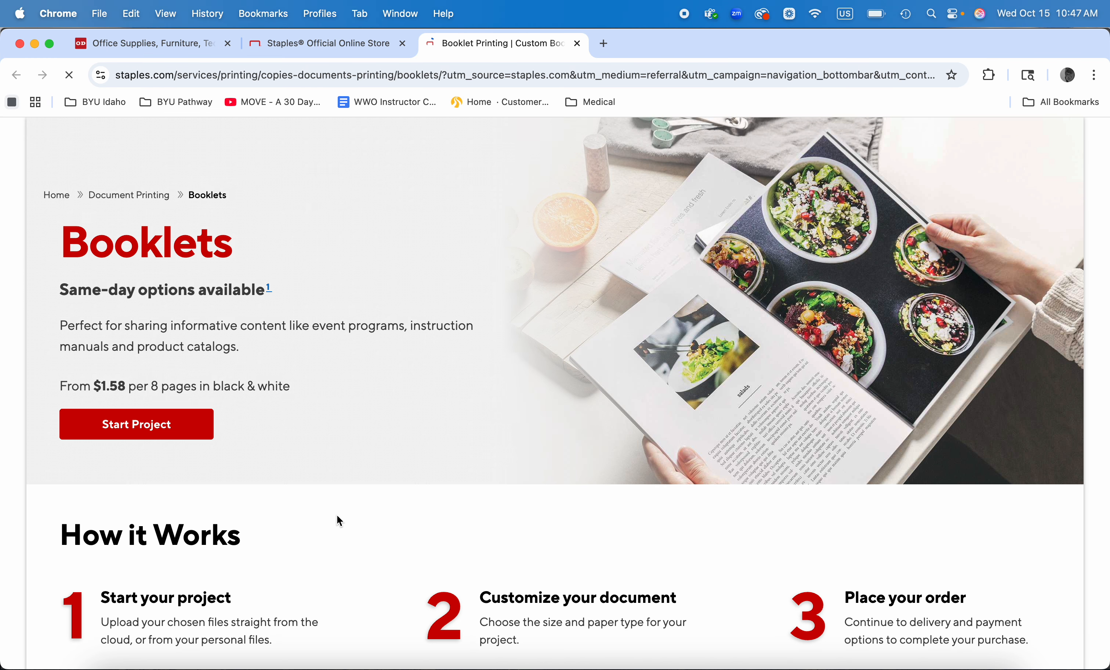
{"action": "scroll", "coordinate": [340, 521], "scroll_direction": "down", "scroll_amount": 5}
{"action": "scroll", "coordinate": [340, 521], "scroll_direction": "up", "scroll_amount": 5}
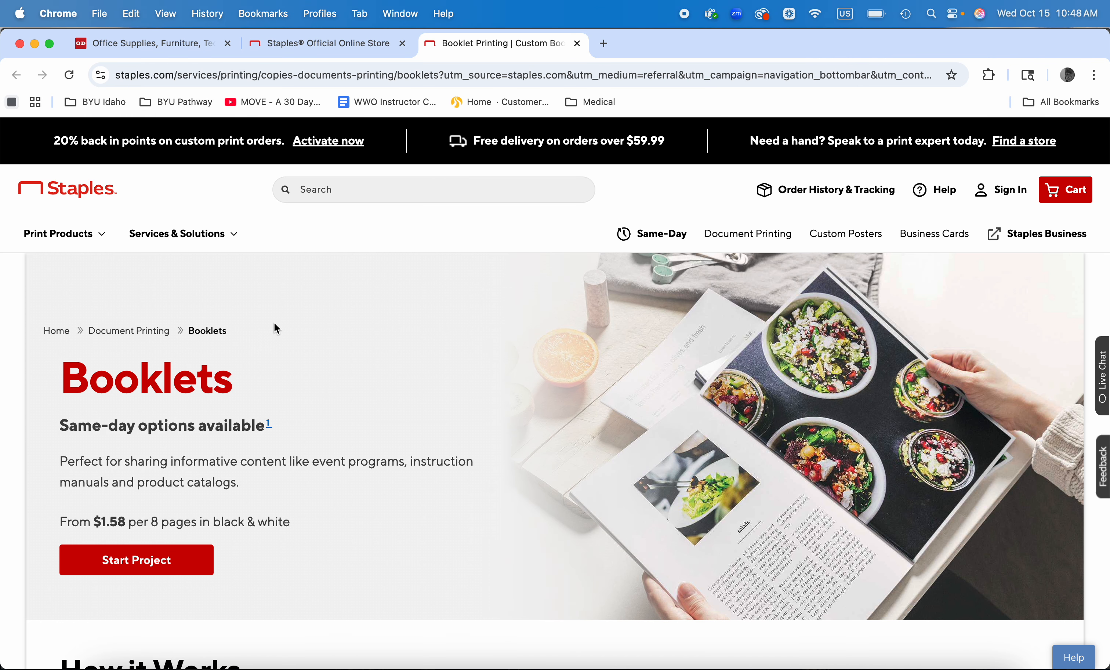
{"action": "scroll", "coordinate": [380, 427], "scroll_direction": "down", "scroll_amount": 3}
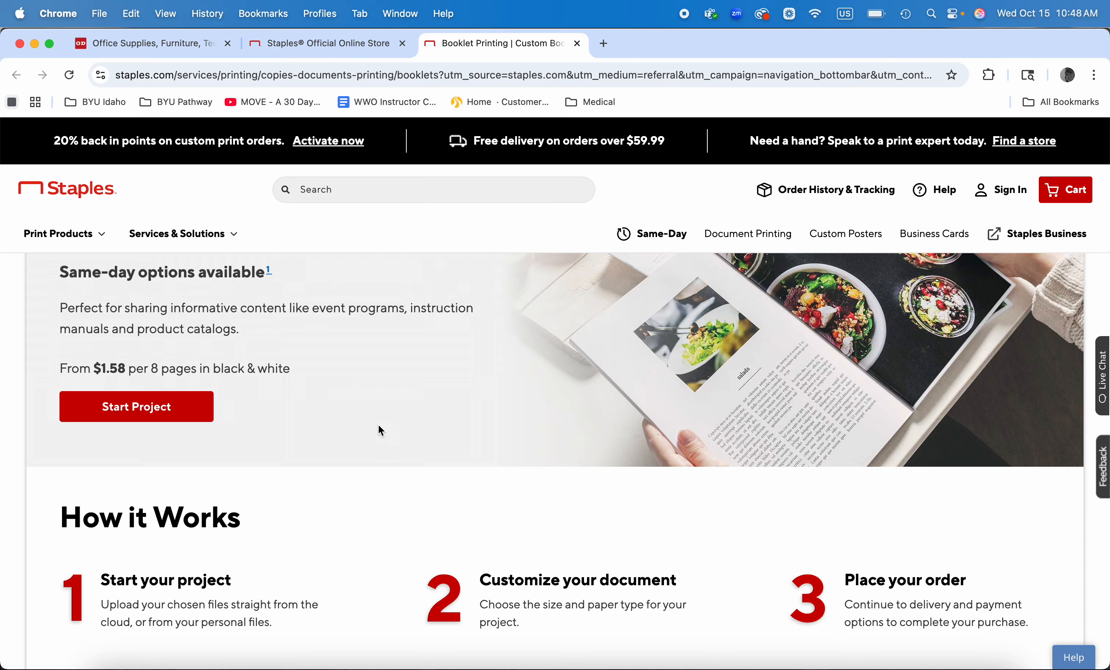
{"action": "scroll", "coordinate": [379, 429], "scroll_direction": "up", "scroll_amount": 3}
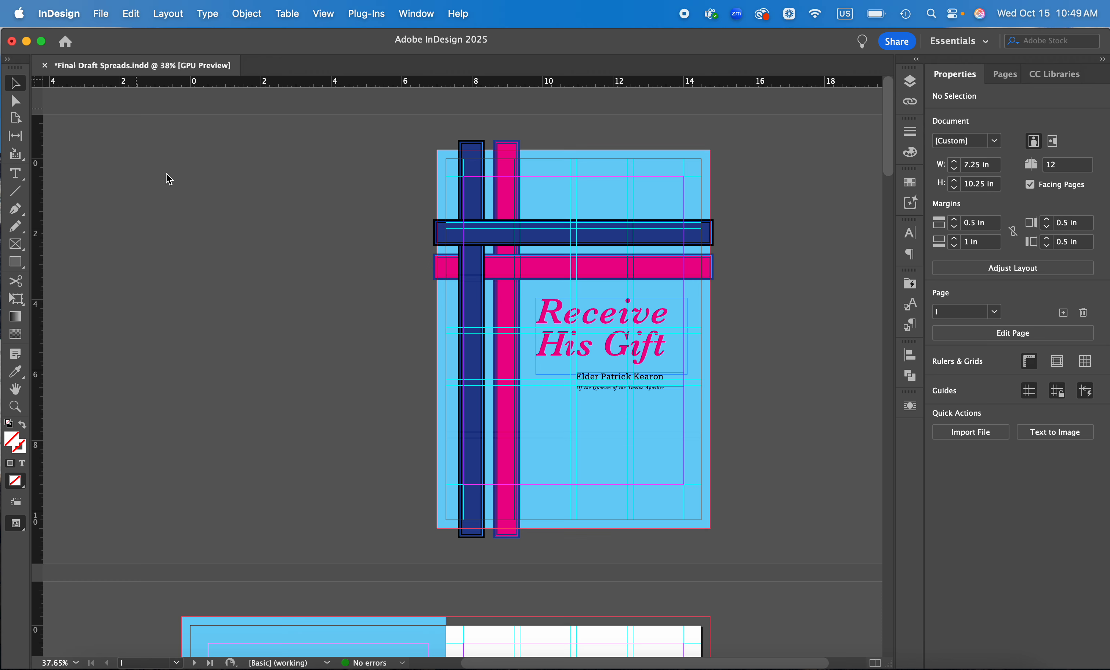
Step: Switch to InDesign and open the Print Booklet settings for the Final Draft Spreads document
{"action": "left_click", "coordinate": [180, 197]}
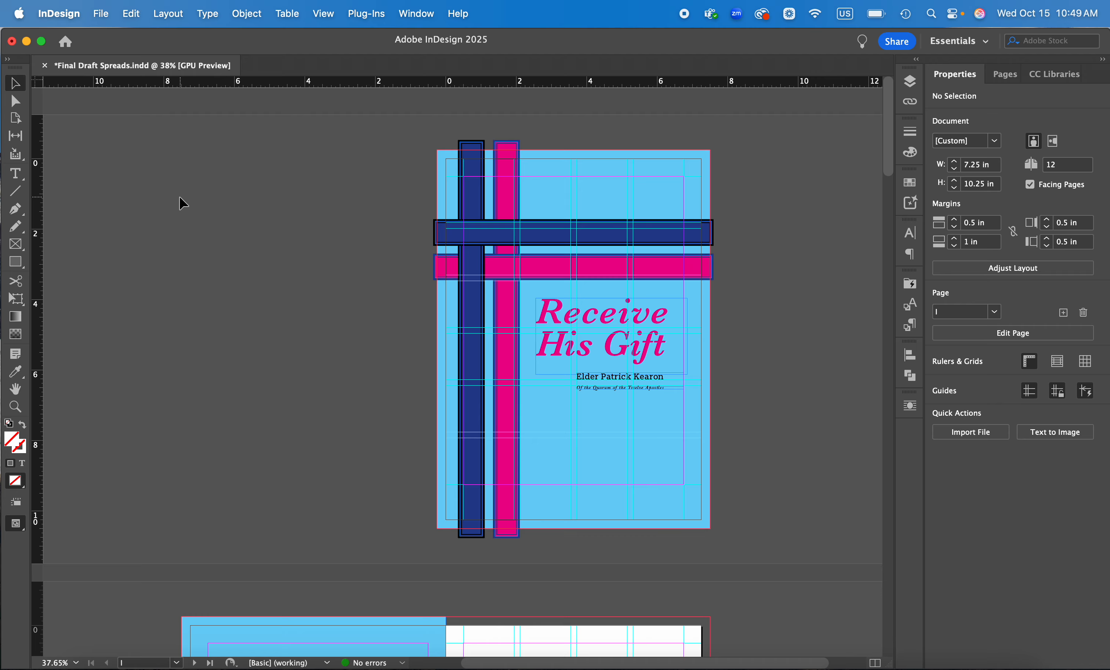
{"action": "left_click", "coordinate": [101, 14]}
{"action": "left_click", "coordinate": [131, 533]}
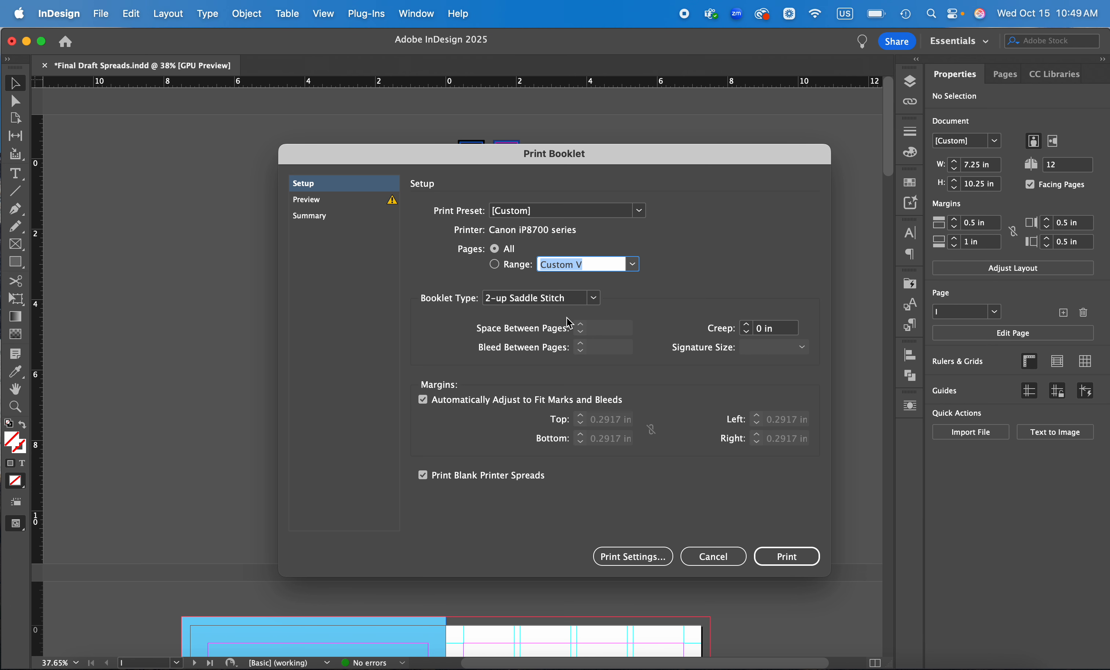
Step: Check the available booklet types, keep 2-up Saddle Stitch, and preview the first printer spread
{"action": "left_click", "coordinate": [524, 299]}
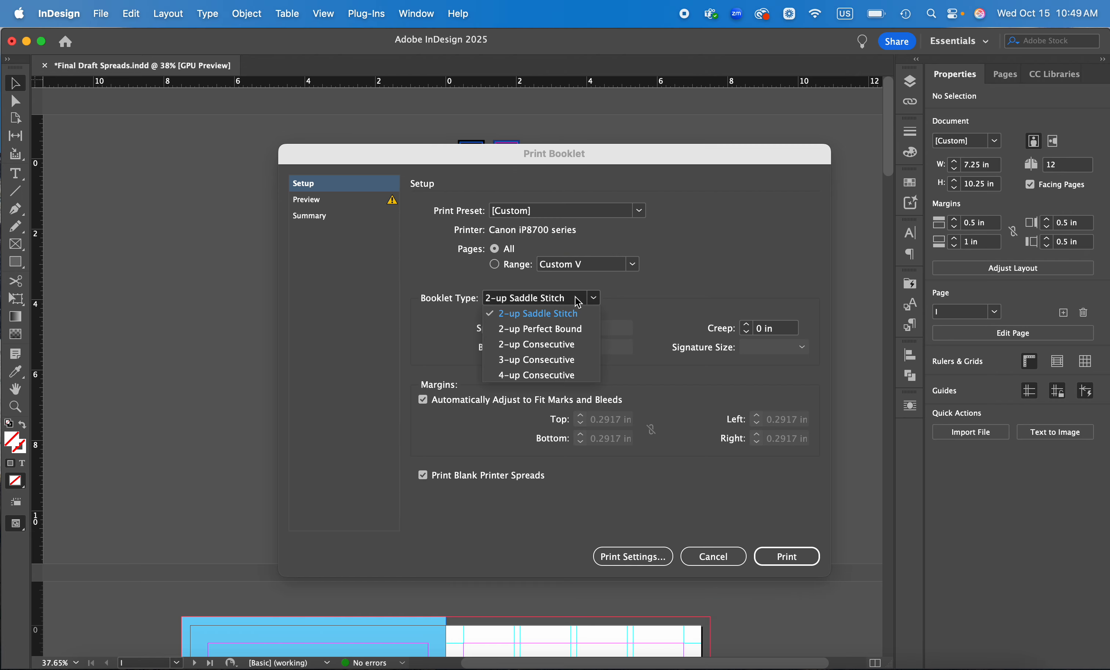
{"action": "left_click", "coordinate": [624, 296]}
{"action": "left_click", "coordinate": [378, 203]}
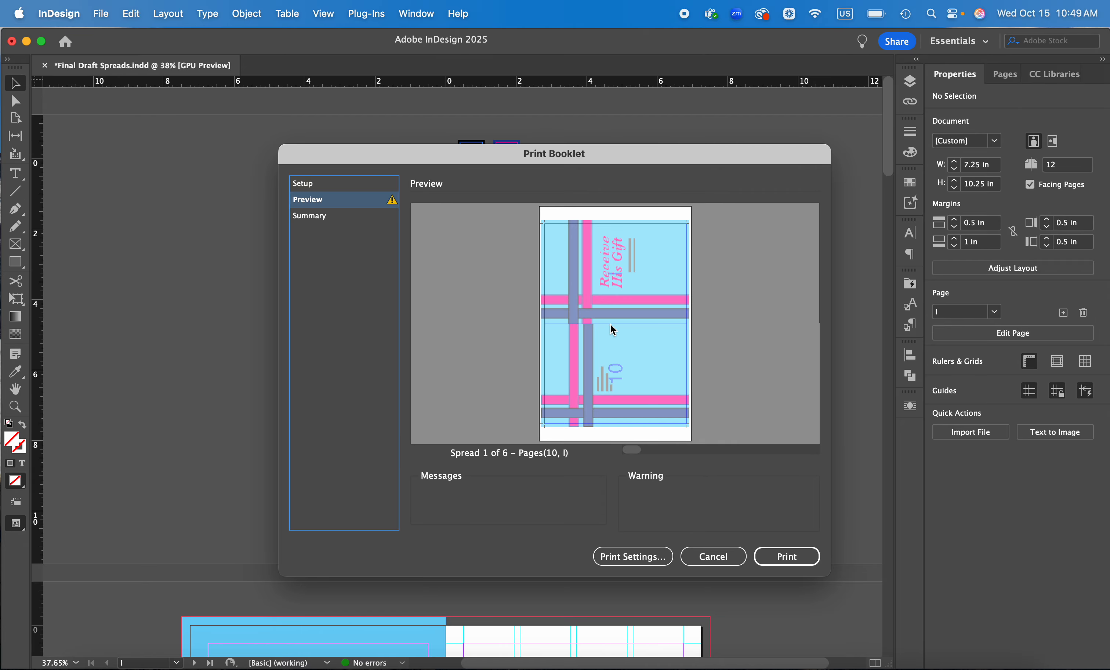
Step: Set the booklet's paper size to US Letter in the print settings
{"action": "left_click", "coordinate": [633, 557]}
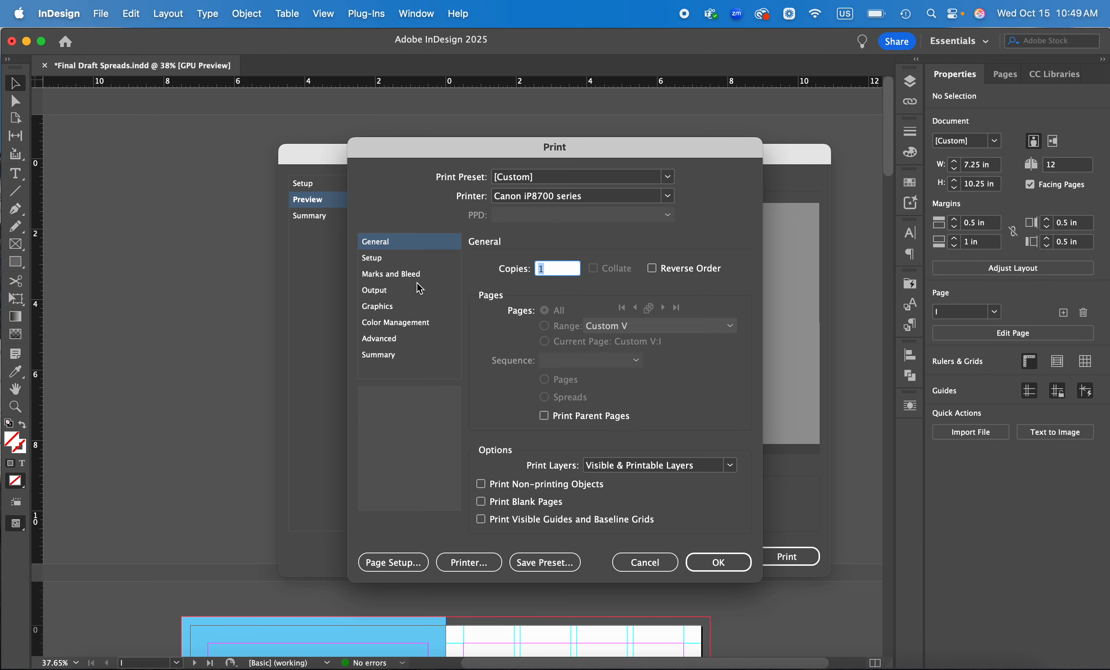
{"action": "left_click", "coordinate": [410, 261]}
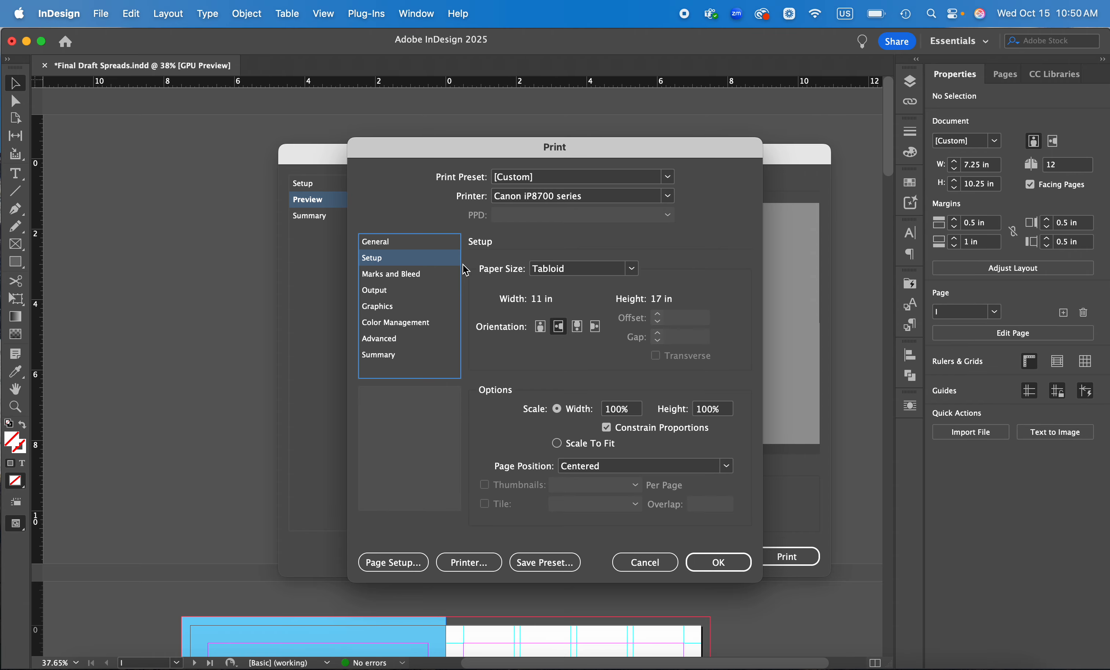
{"action": "left_click", "coordinate": [566, 270]}
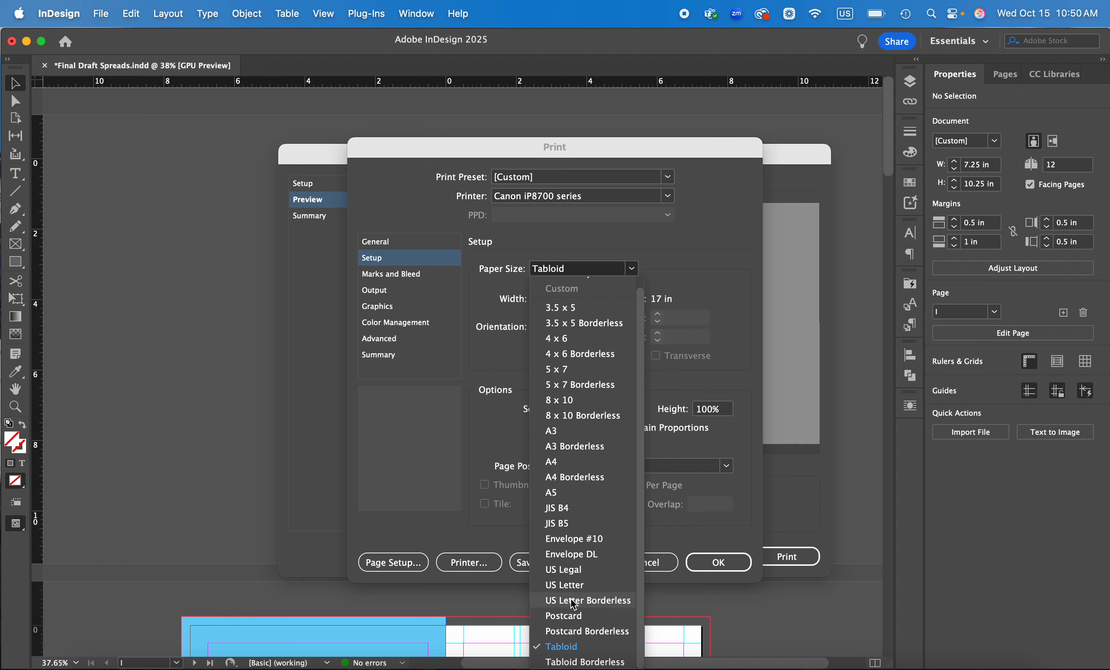
{"action": "left_click", "coordinate": [566, 586]}
Step: Turn off all printer's marks, including crop marks, for the booklet printout
{"action": "left_click", "coordinate": [392, 275]}
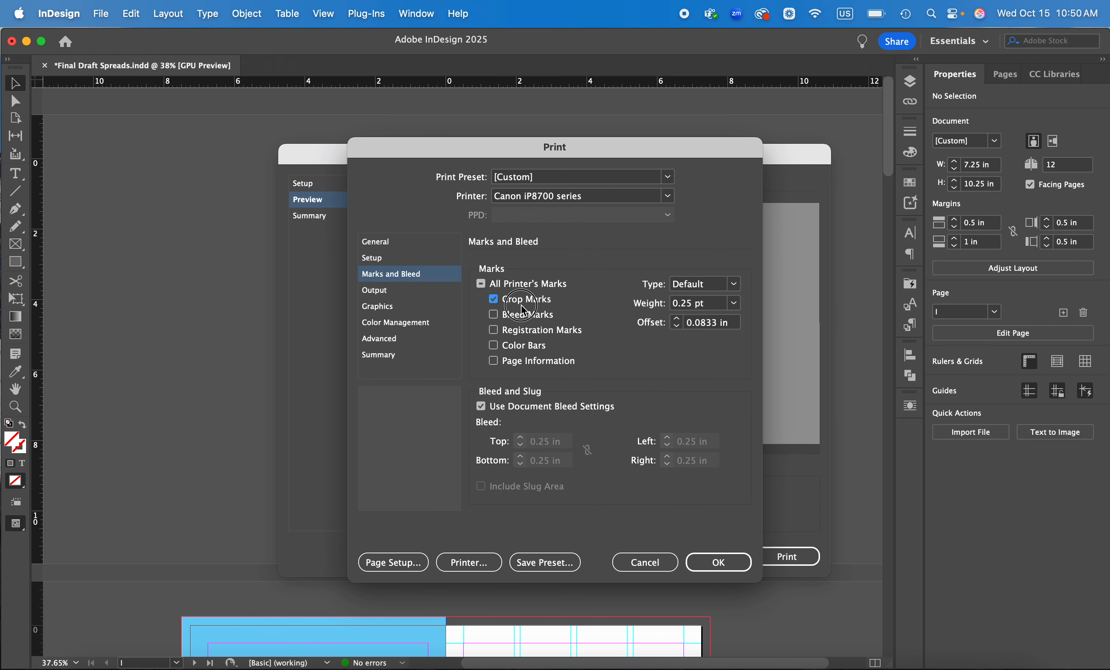
{"action": "left_click", "coordinate": [480, 283]}
{"action": "left_click", "coordinate": [377, 242]}
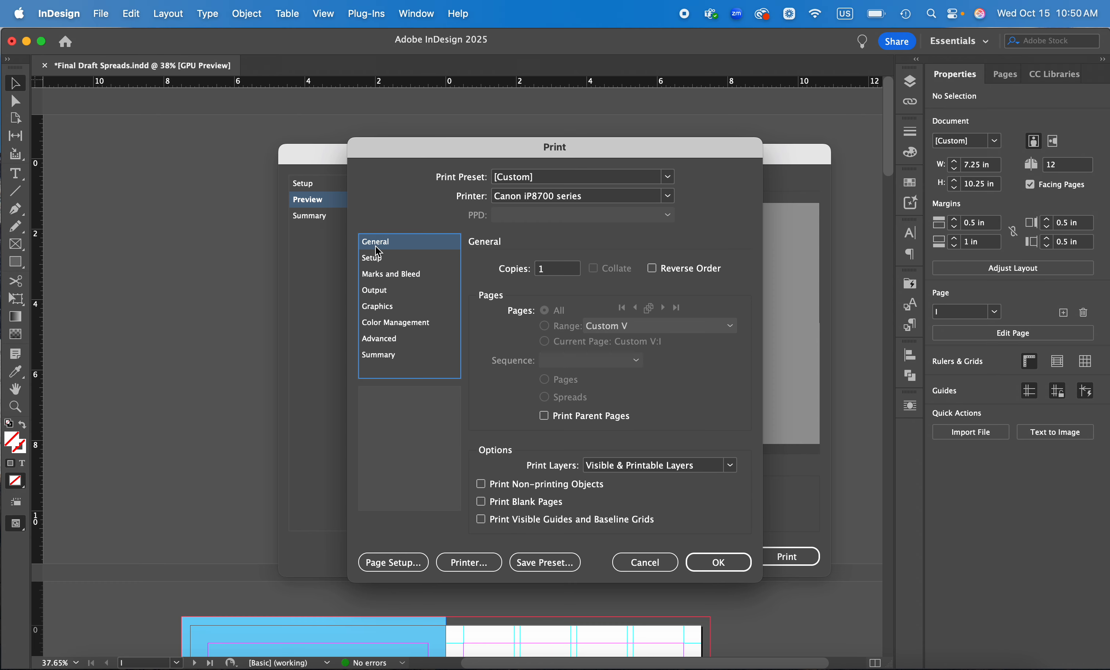
Step: Set the printout to portrait orientation with an Upper Left page position and apply the print settings
{"action": "left_click", "coordinate": [431, 260]}
{"action": "left_click", "coordinate": [540, 326]}
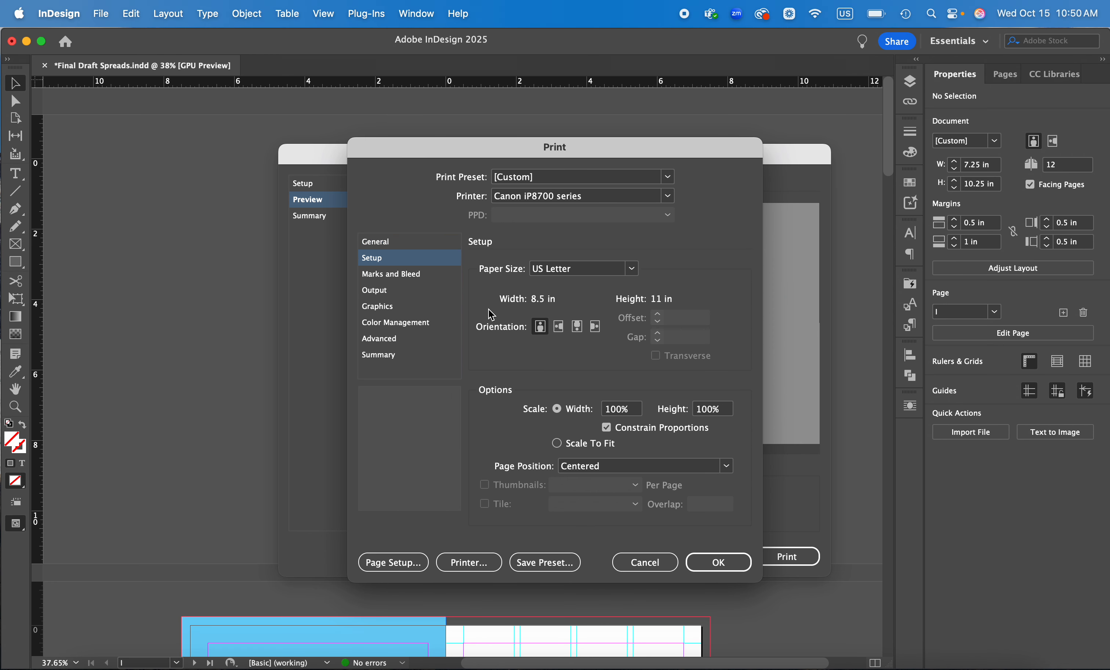
{"action": "left_click", "coordinate": [598, 470]}
{"action": "left_click", "coordinate": [599, 482]}
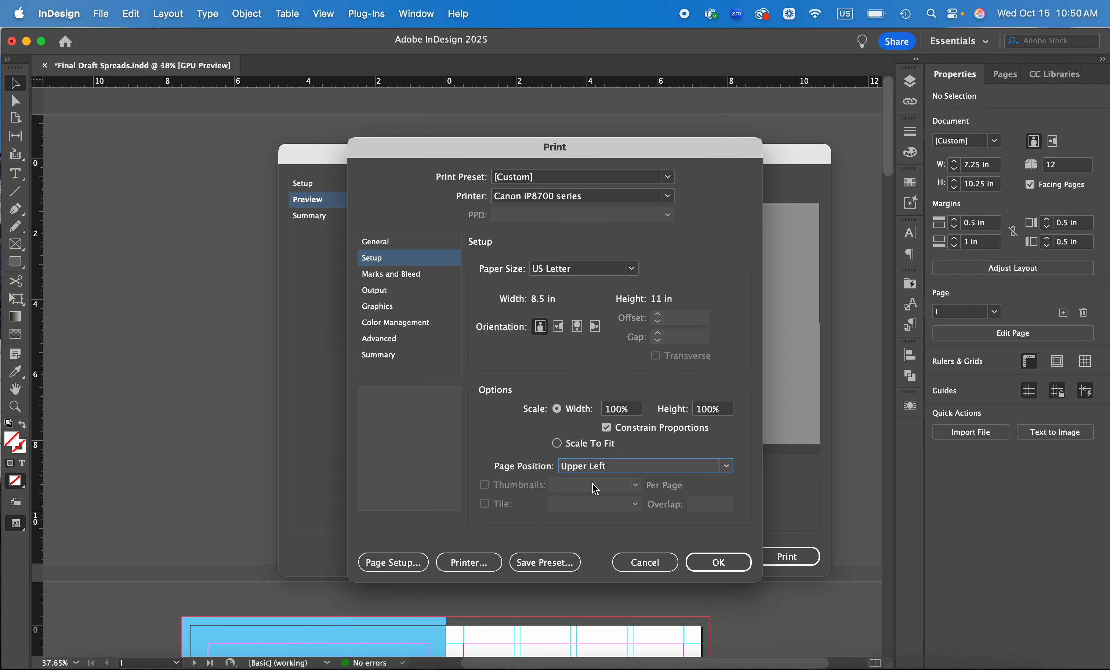
{"action": "left_click", "coordinate": [373, 274]}
{"action": "left_click", "coordinate": [378, 292]}
{"action": "left_click", "coordinate": [382, 243]}
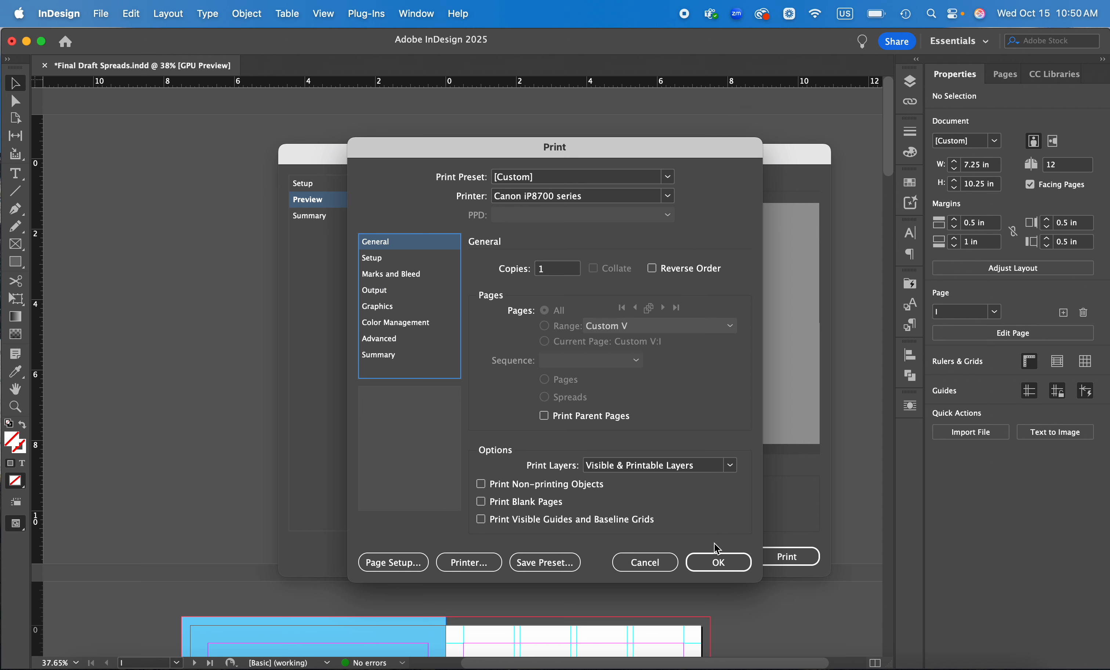
{"action": "left_click", "coordinate": [717, 562]}
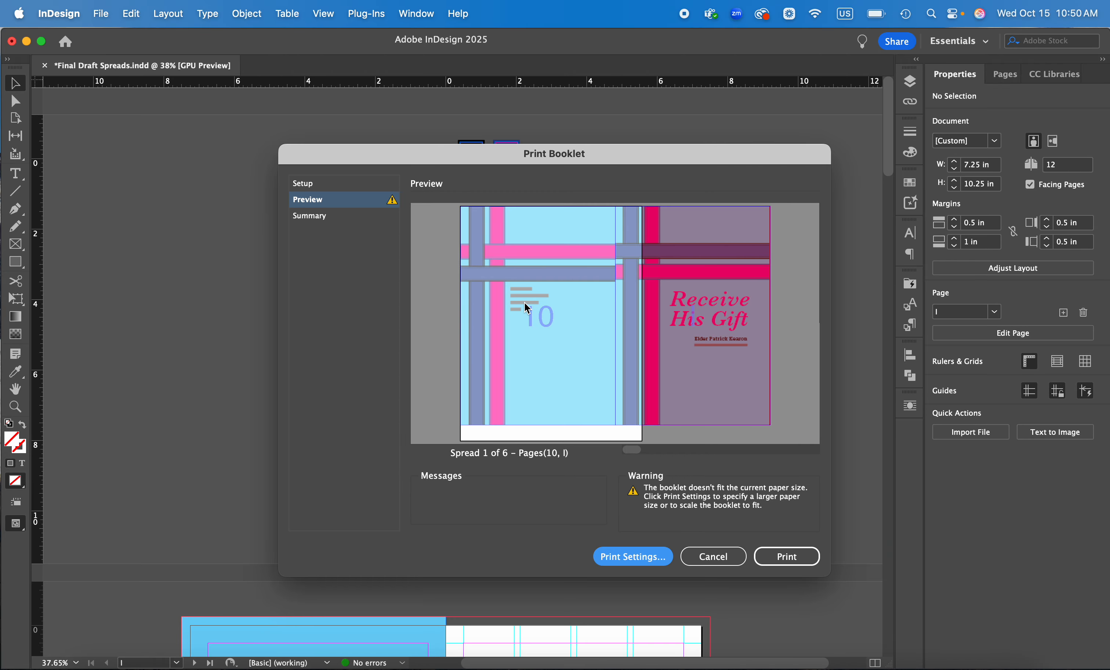
Step: Set the booklet's paper size to Tabloid and apply the print settings
{"action": "left_click", "coordinate": [630, 557]}
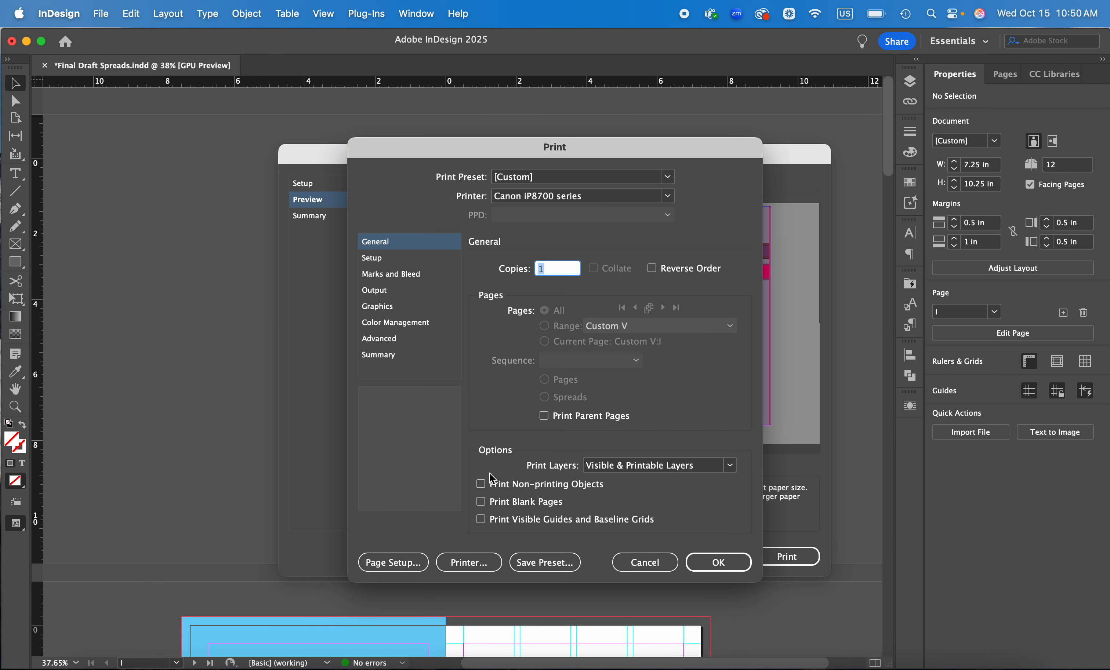
{"action": "left_click", "coordinate": [422, 261]}
{"action": "left_click", "coordinate": [569, 270]}
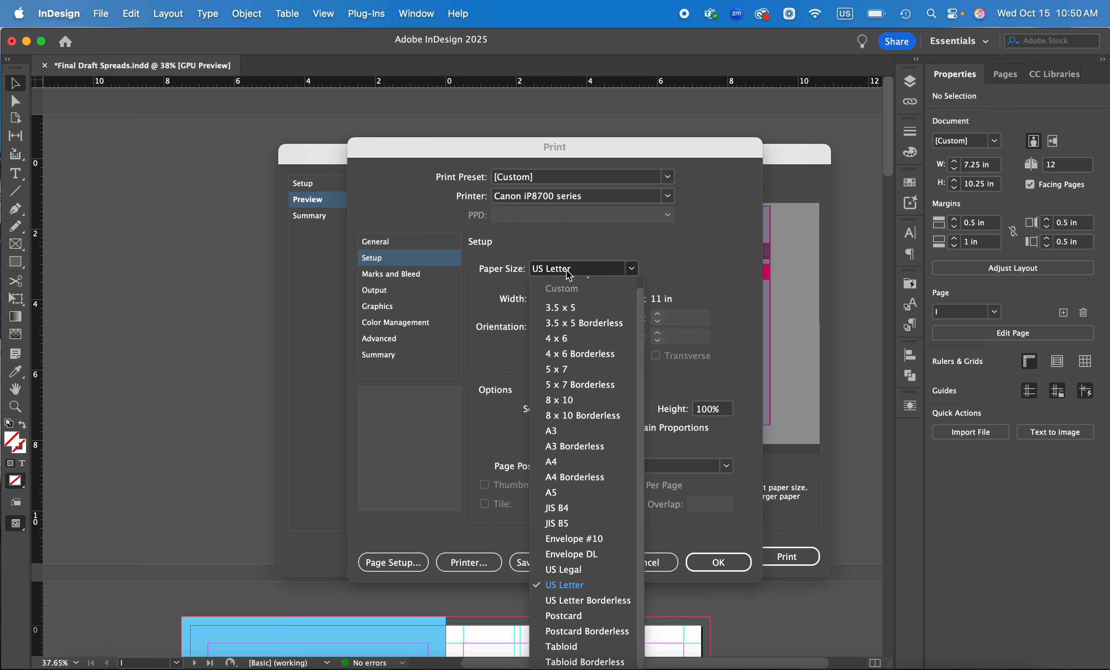
{"action": "left_click", "coordinate": [576, 649]}
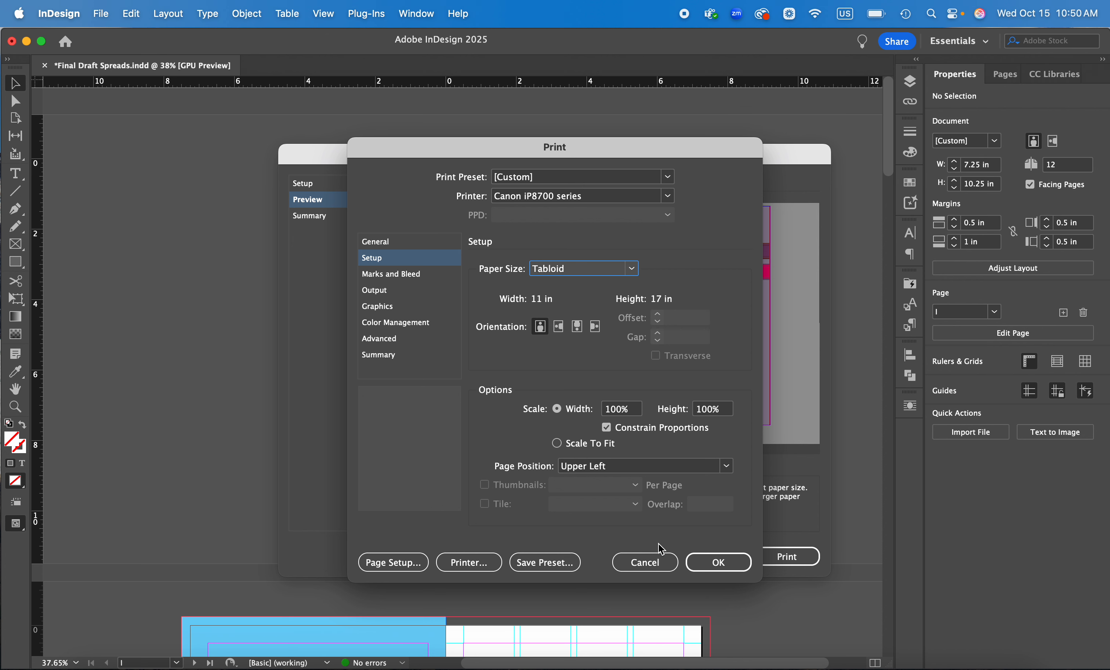
{"action": "left_click", "coordinate": [716, 566]}
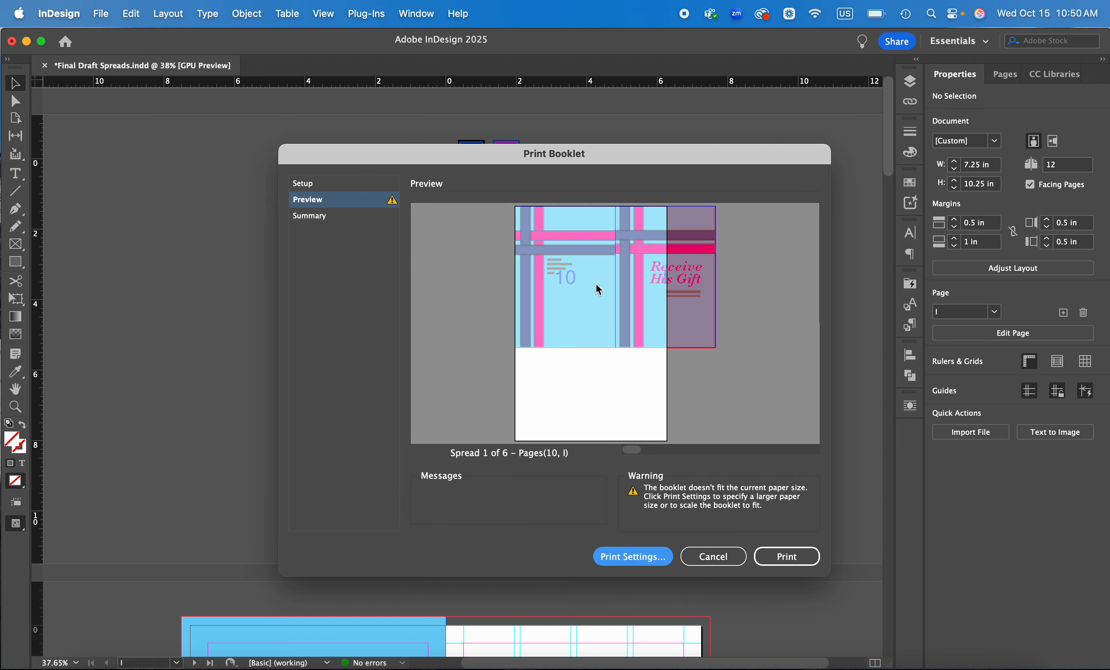
Step: Set the Tabloid printout's orientation to landscape, keeping the Upper Left page position
{"action": "left_click", "coordinate": [637, 559]}
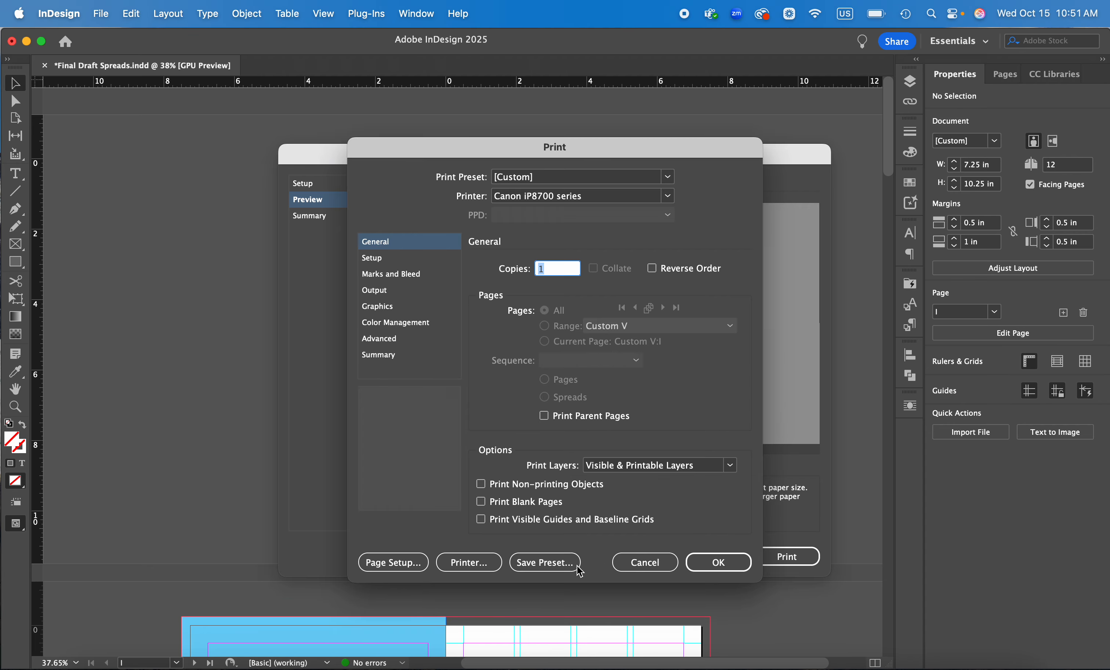
{"action": "left_click", "coordinate": [392, 258]}
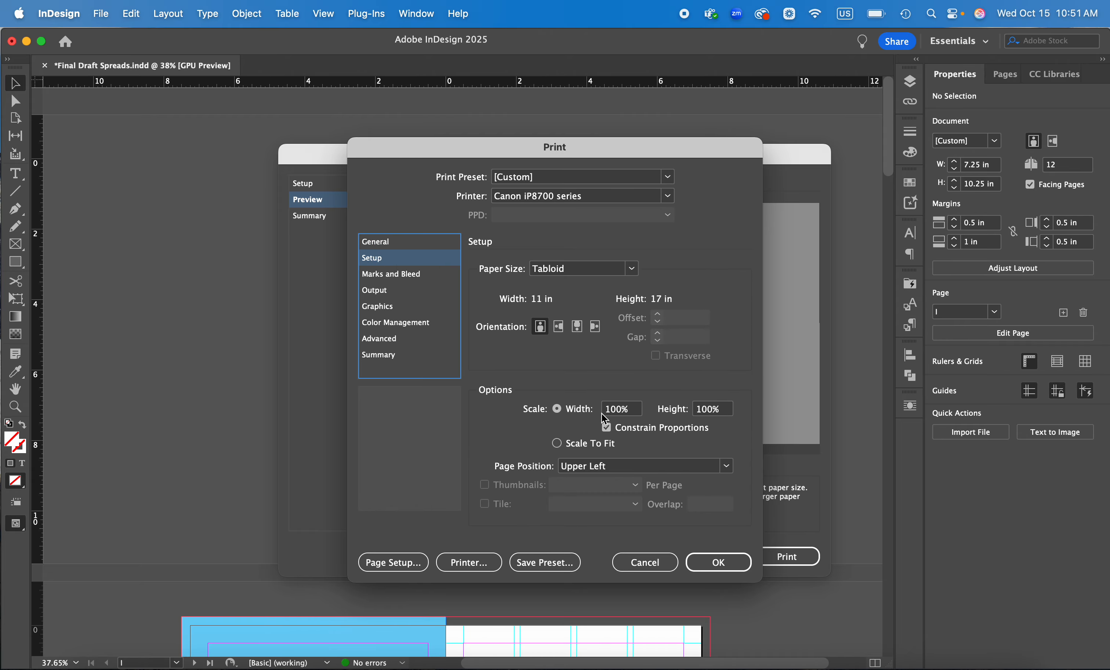
{"action": "left_click", "coordinate": [565, 466]}
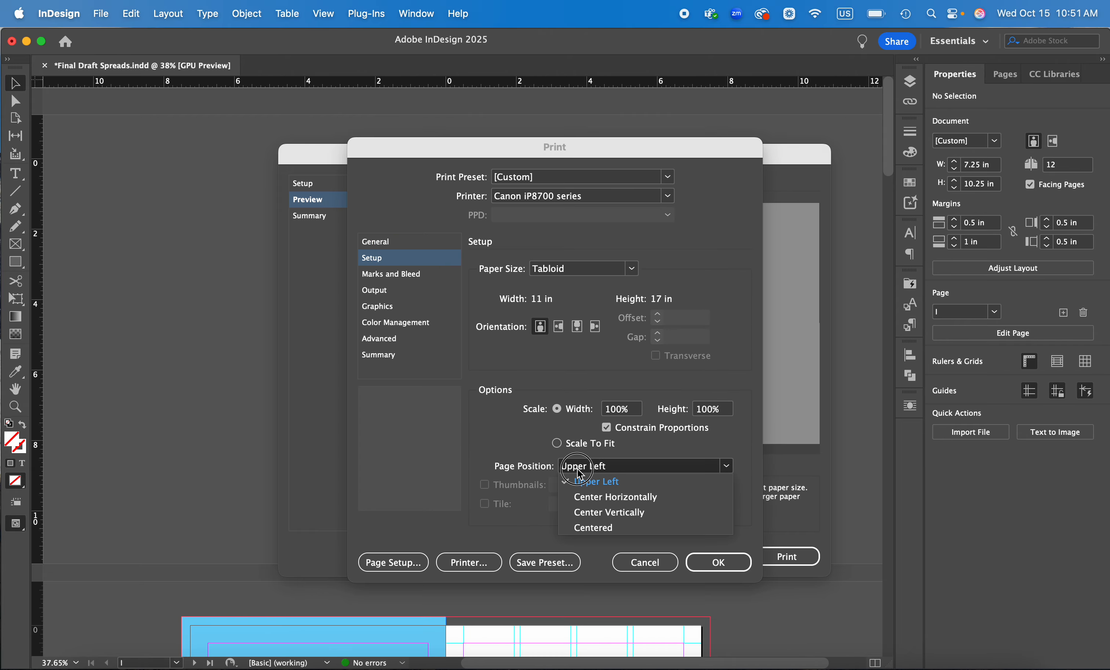
{"action": "left_click", "coordinate": [565, 357]}
{"action": "left_click", "coordinate": [559, 326]}
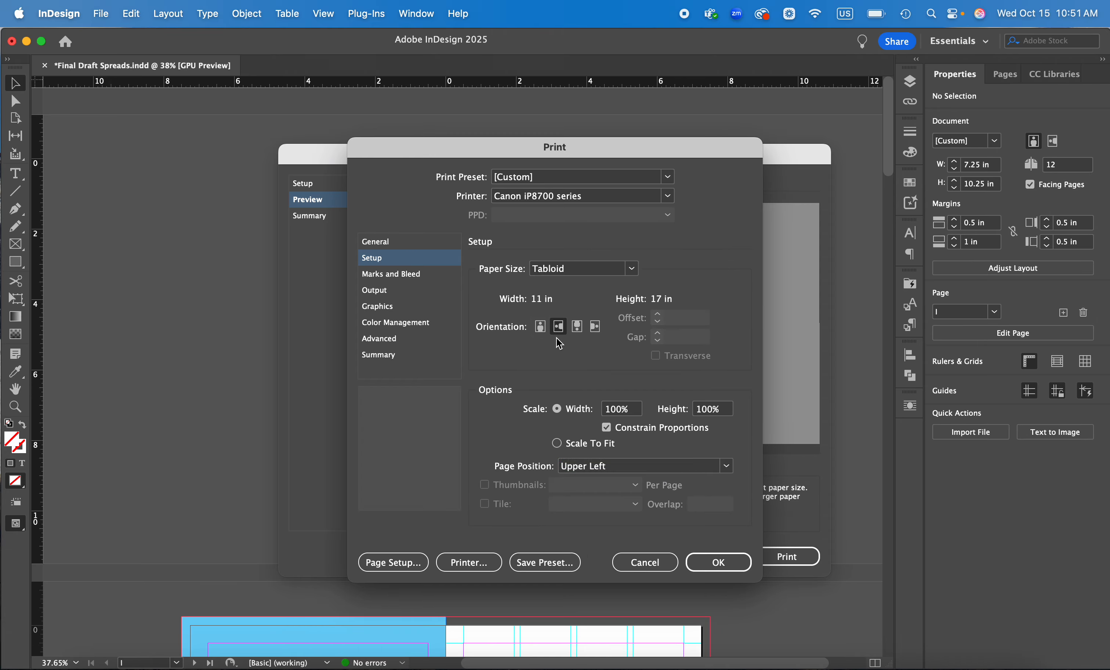
Step: Set the booklet printout's page position to Centered, turn on crop marks and document bleed settings, and apply them
{"action": "left_click", "coordinate": [601, 468]}
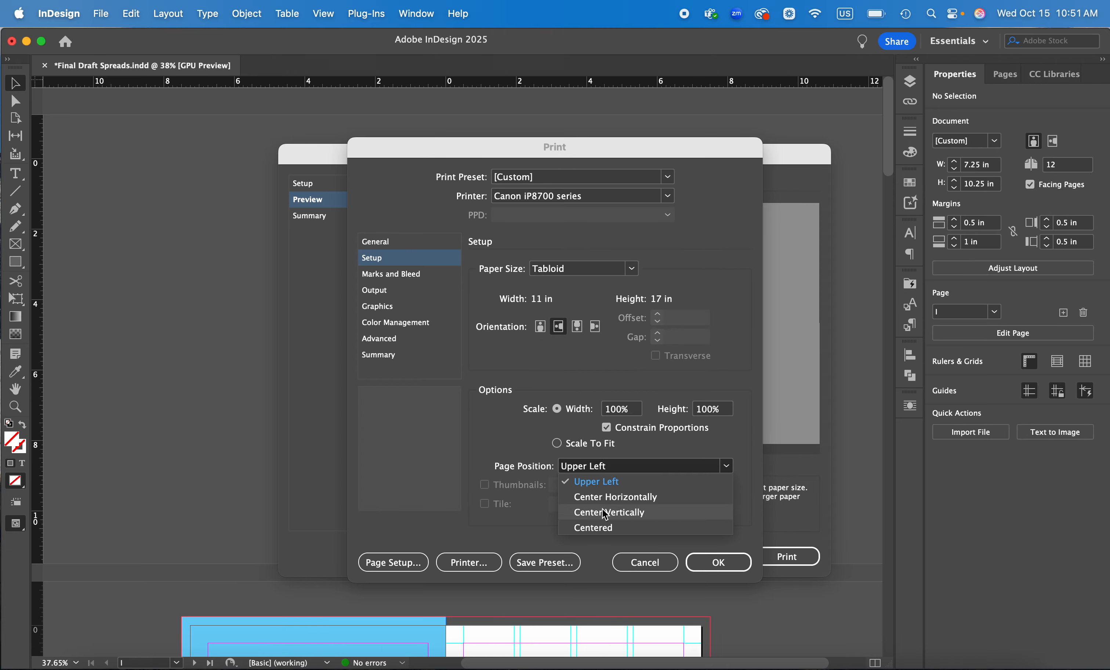
{"action": "left_click", "coordinate": [605, 528]}
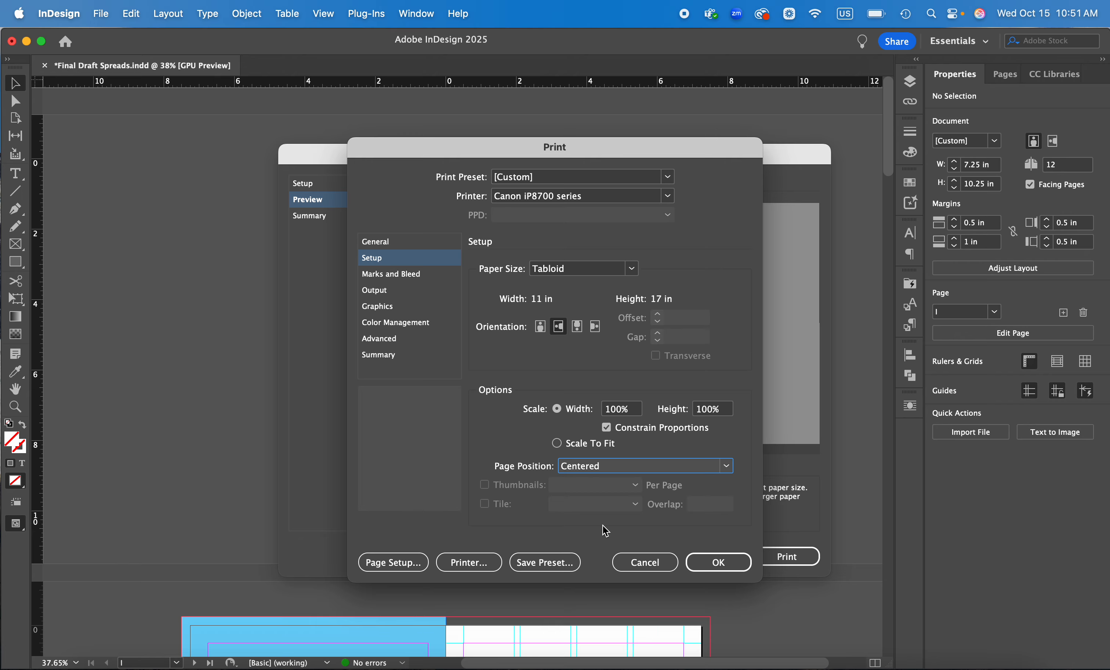
{"action": "left_click", "coordinate": [394, 276]}
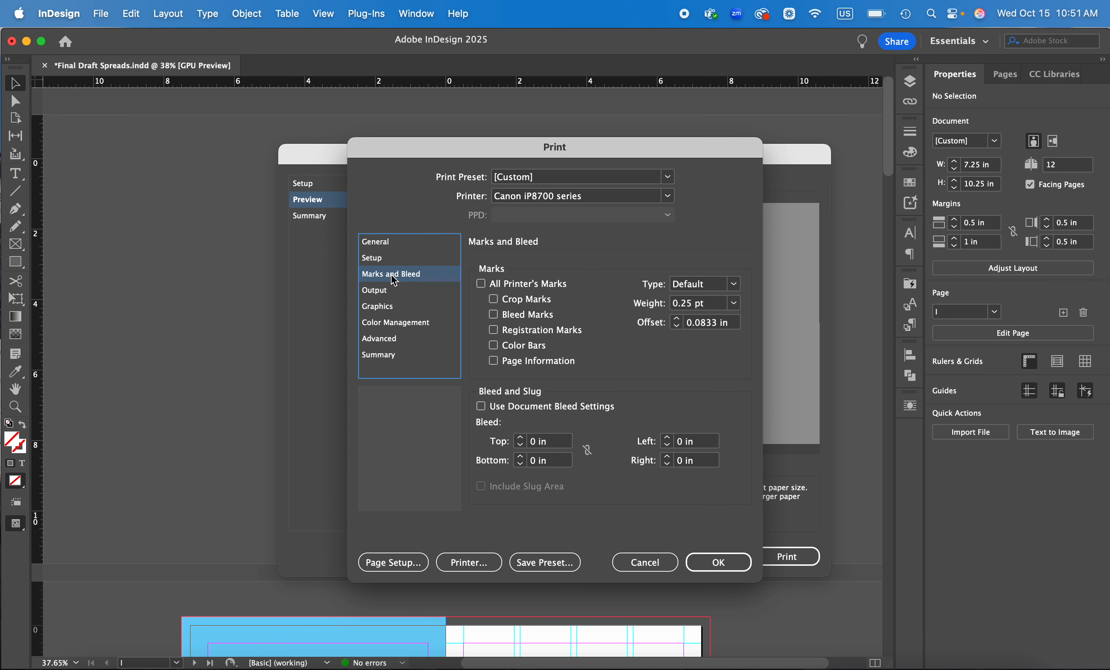
{"action": "left_click", "coordinate": [522, 303]}
{"action": "left_click", "coordinate": [519, 412]}
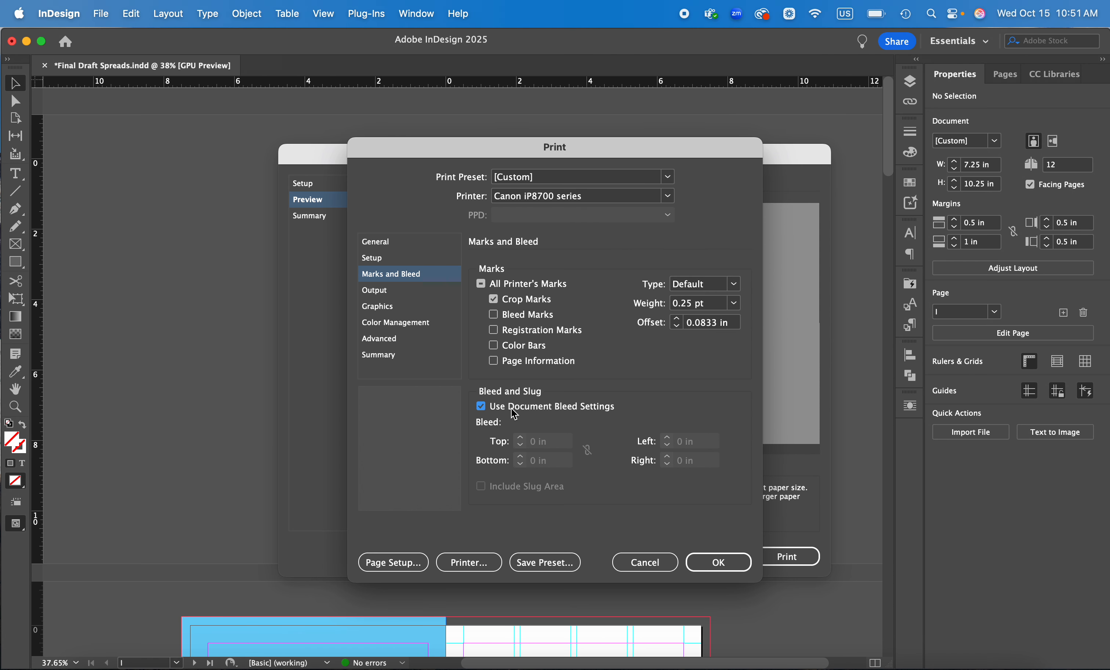
{"action": "left_click", "coordinate": [703, 562]}
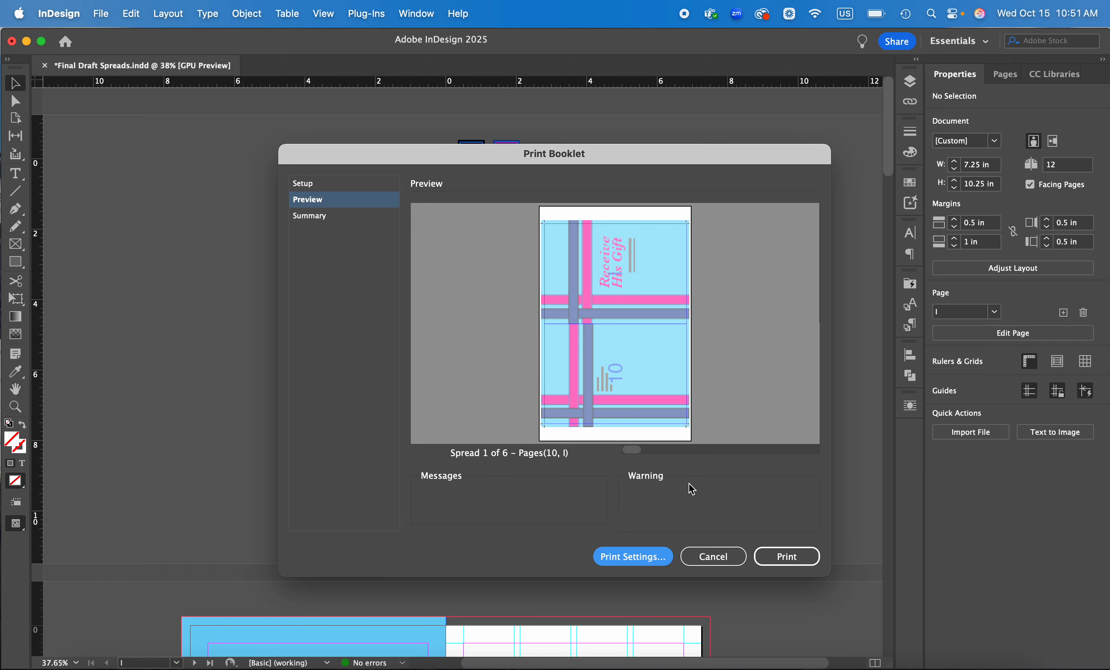
Step: Review the booklet's spreads in the preview, send the booklet to the Canon iP8700 series printer, and close the print queue
{"action": "left_click_drag", "start_coordinate": [638, 448], "coordinate": [656, 455]}
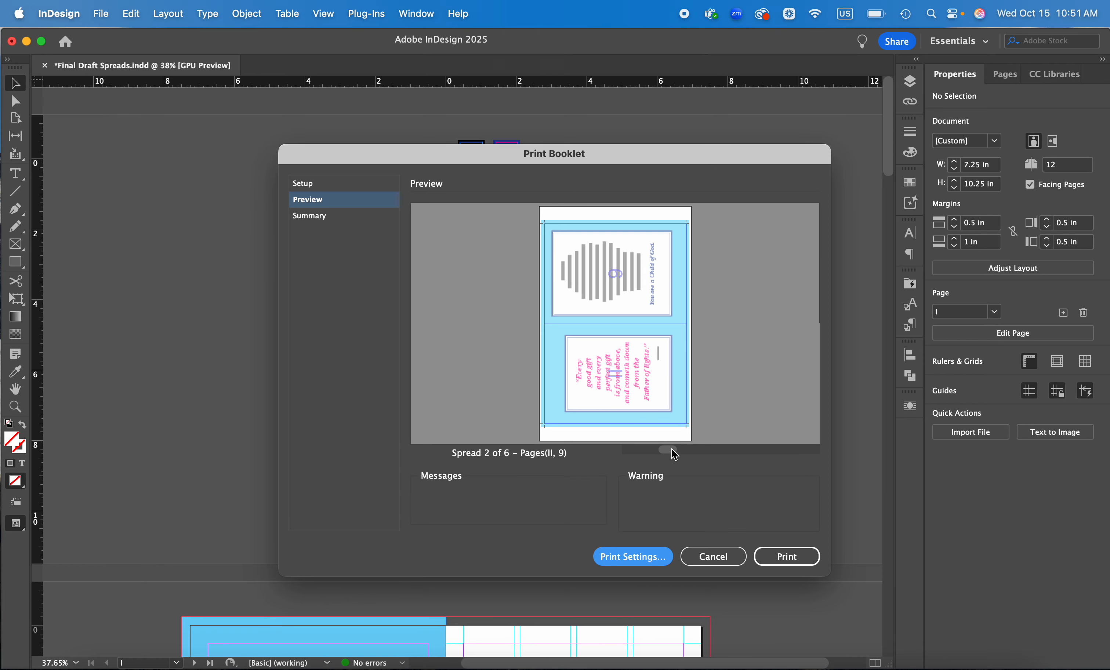
{"action": "left_click_drag", "start_coordinate": [670, 452], "coordinate": [775, 451]}
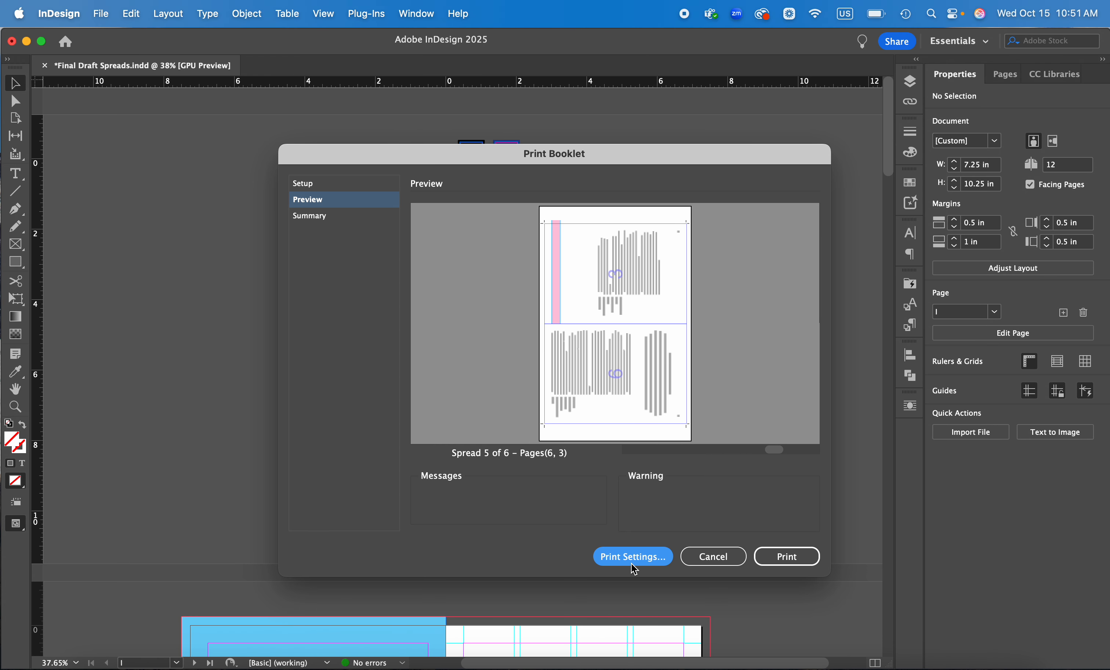
{"action": "left_click", "coordinate": [767, 558]}
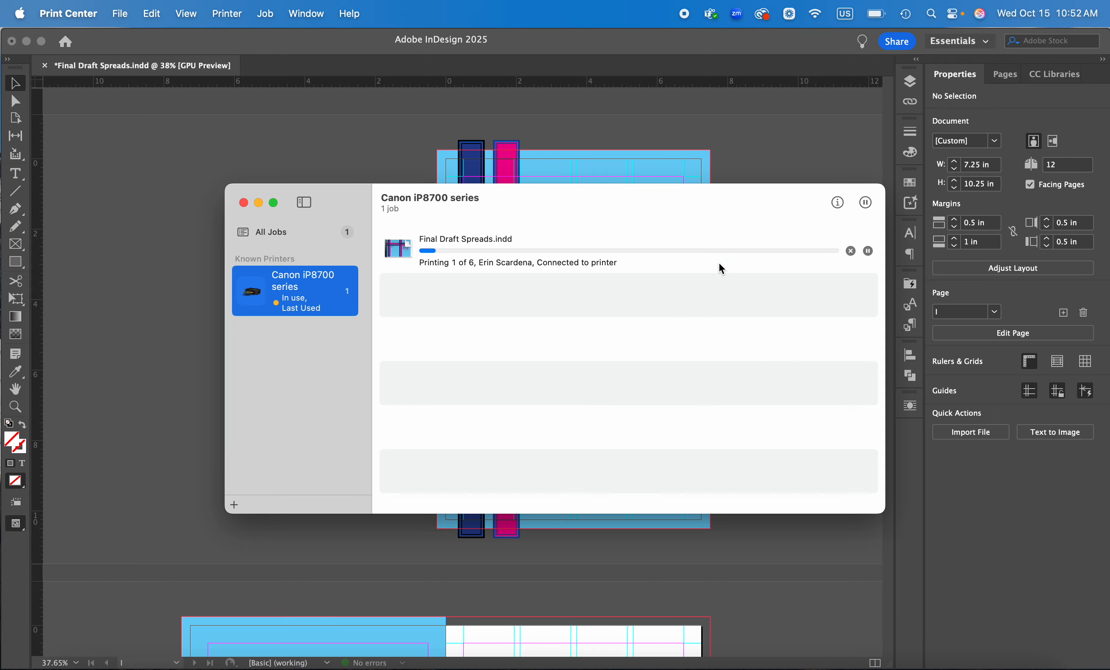
{"action": "left_click", "coordinate": [851, 272]}
{"action": "left_click", "coordinate": [243, 202]}
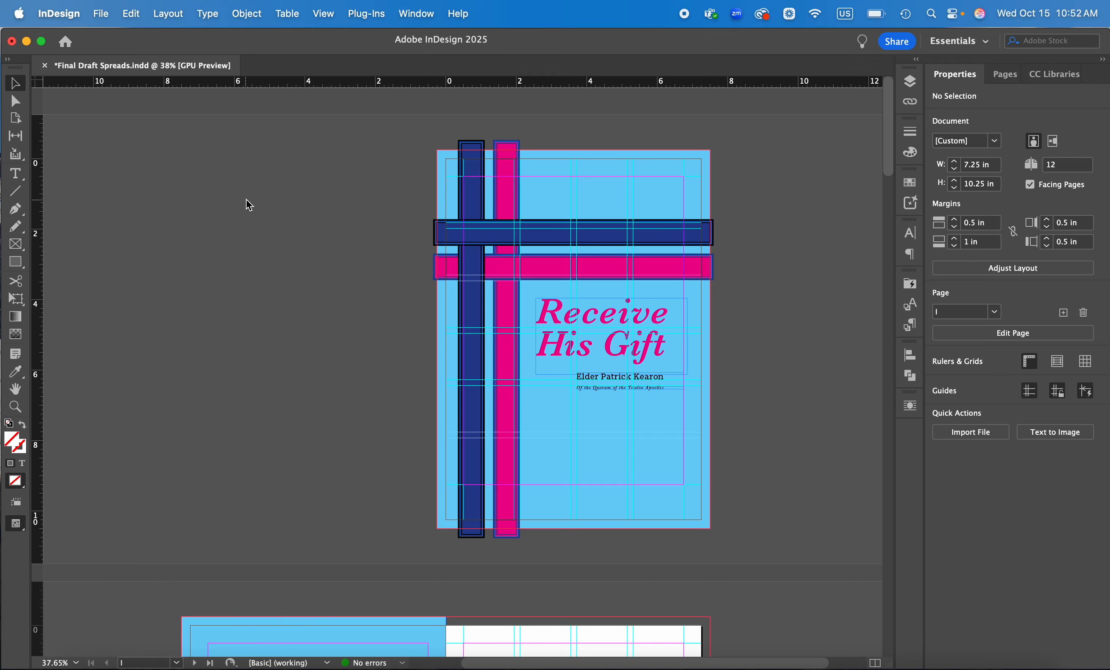
Step: Start another booklet printout and open the system printer dialog from its print settings
{"action": "left_click", "coordinate": [100, 13]}
{"action": "left_click", "coordinate": [134, 620]}
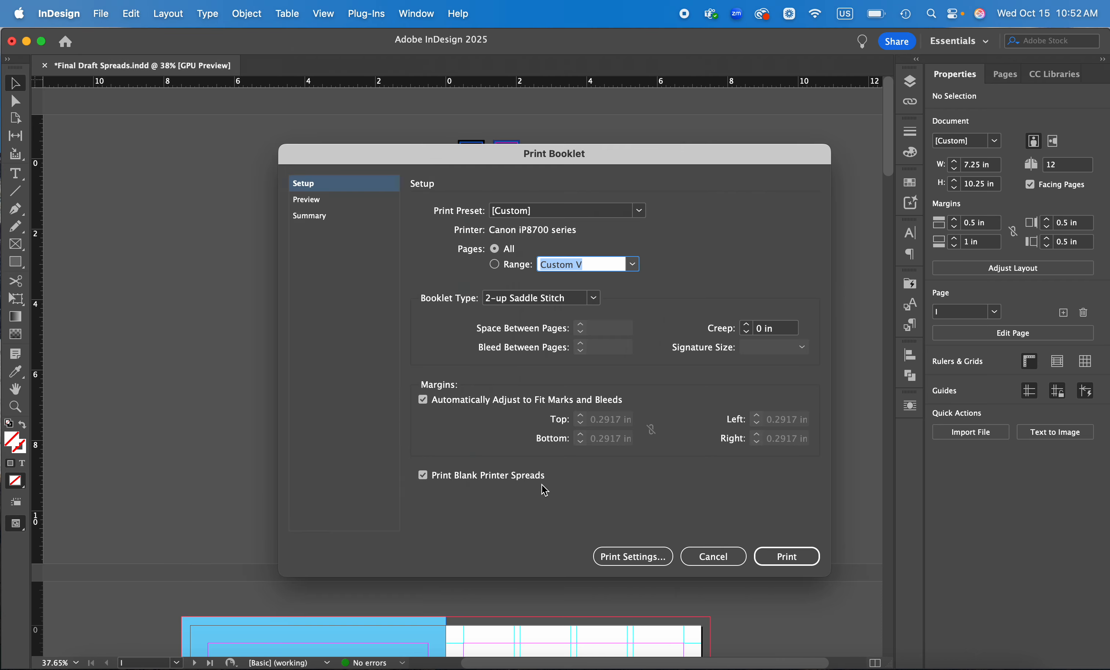
{"action": "left_click", "coordinate": [654, 566]}
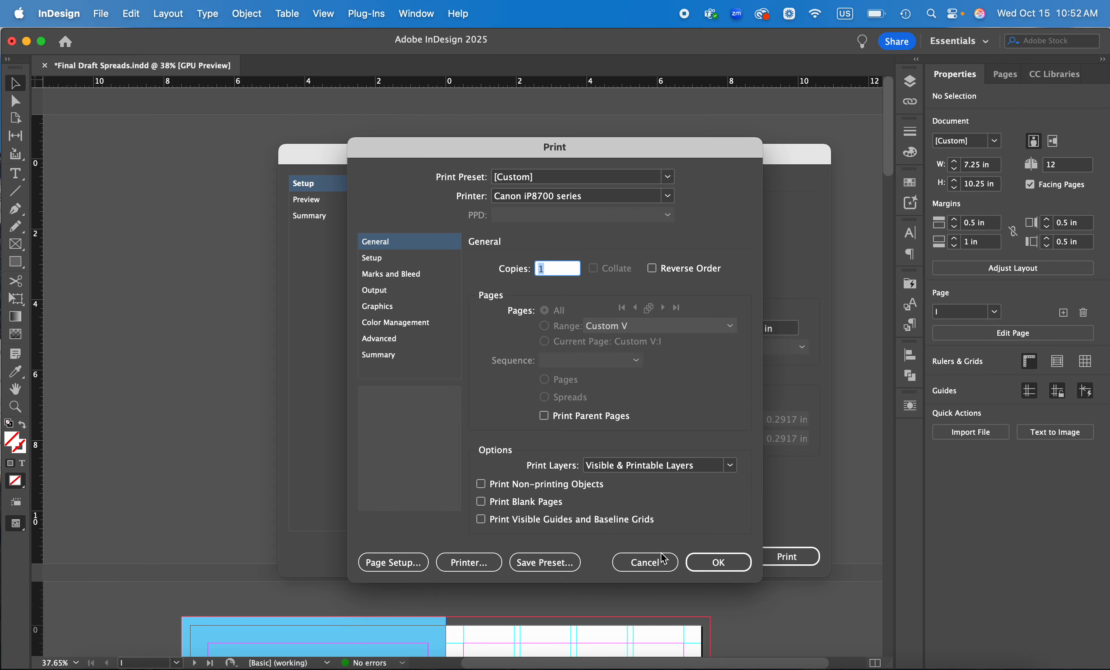
{"action": "left_click", "coordinate": [429, 566]}
{"action": "key", "text": "Return"}
{"action": "left_click", "coordinate": [469, 562]}
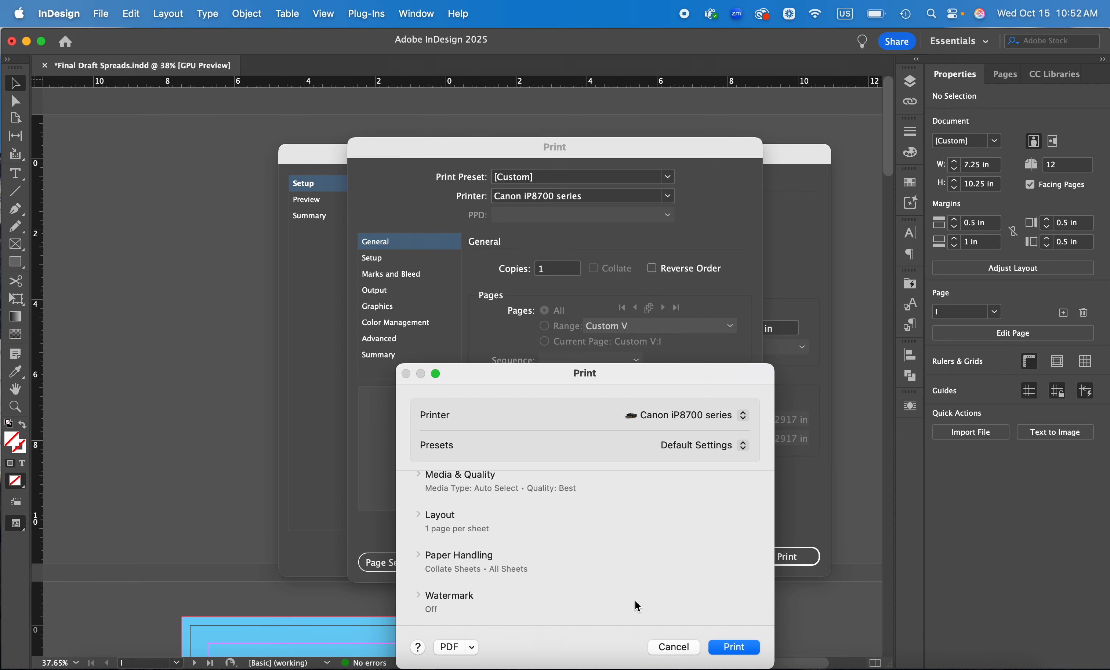
Step: Examine the PDF saving options in the printer dialog and leave the booklet printout without printing
{"action": "scroll", "coordinate": [634, 604], "scroll_direction": "down", "scroll_amount": 3}
{"action": "left_click", "coordinate": [471, 650]}
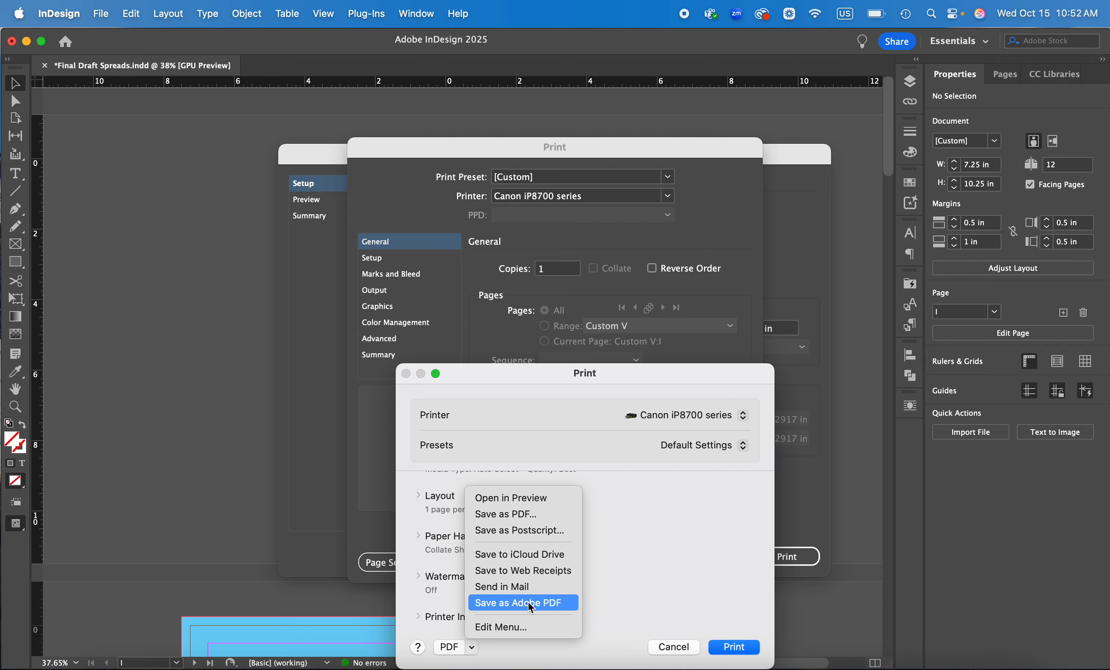
{"action": "left_click", "coordinate": [472, 648]}
{"action": "left_click", "coordinate": [472, 647]}
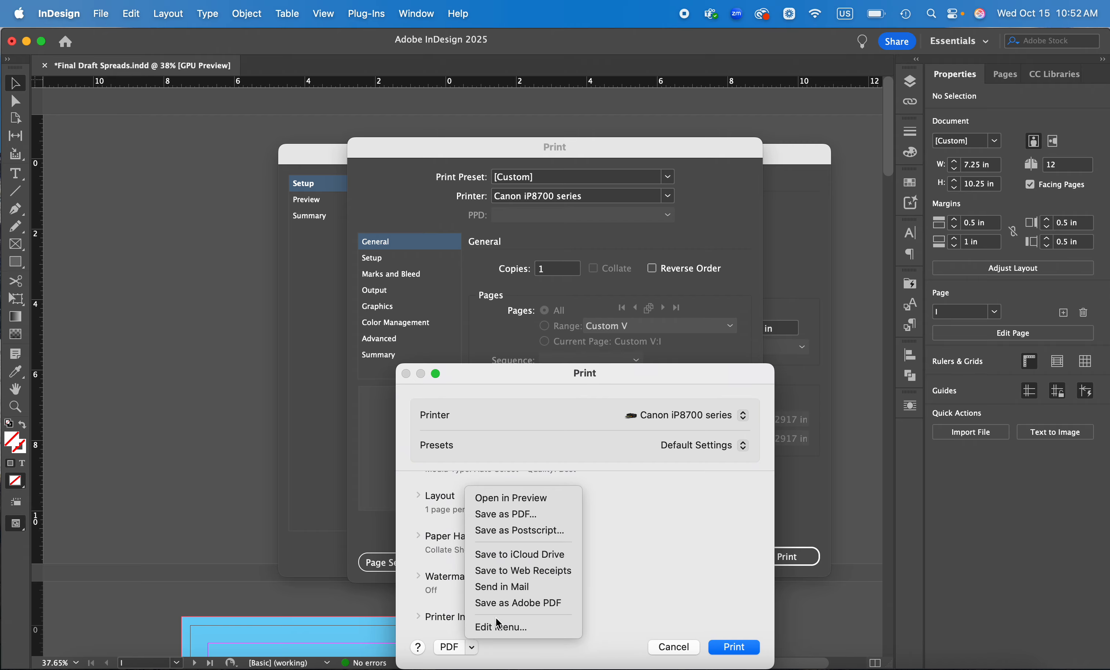
{"action": "left_click", "coordinate": [429, 633]}
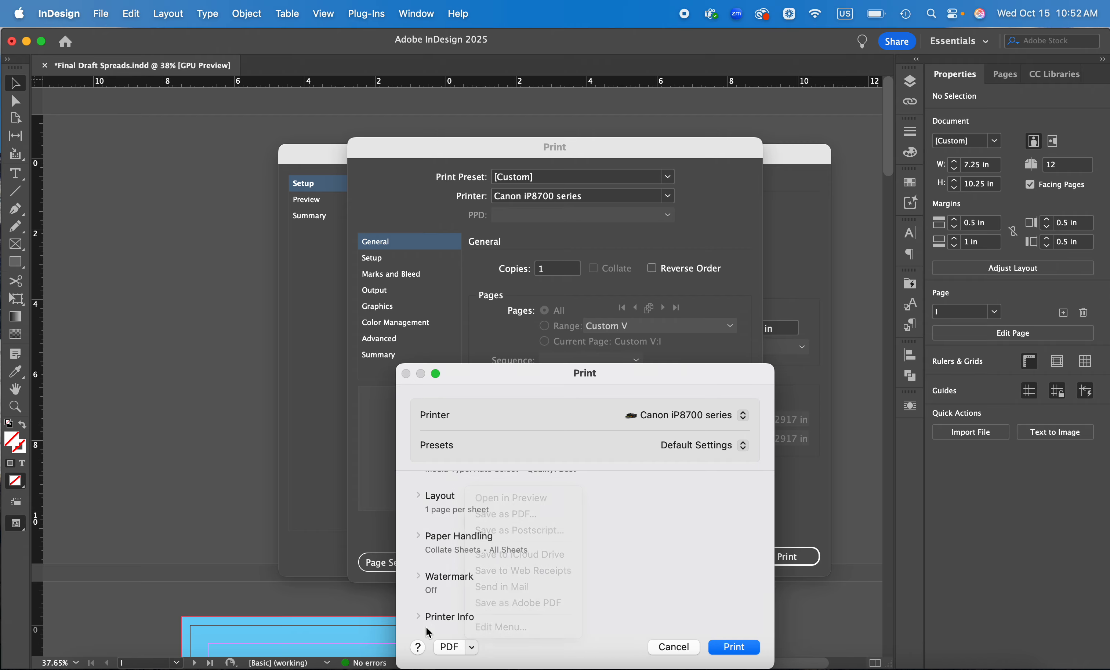
{"action": "left_click", "coordinate": [452, 653]}
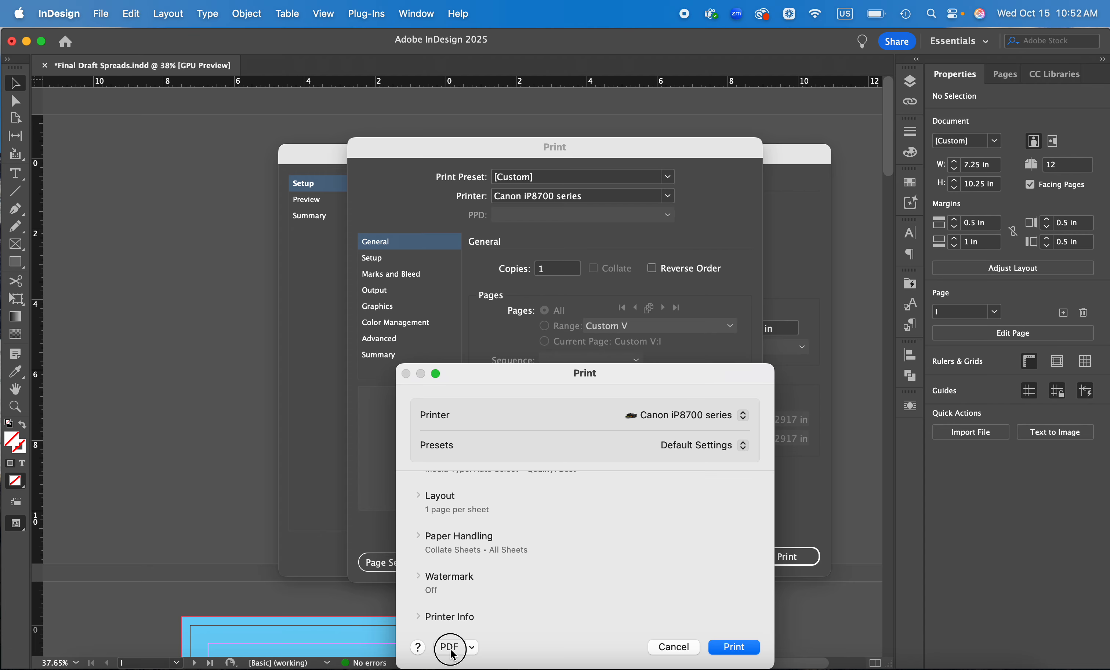
{"action": "left_click", "coordinate": [791, 647]}
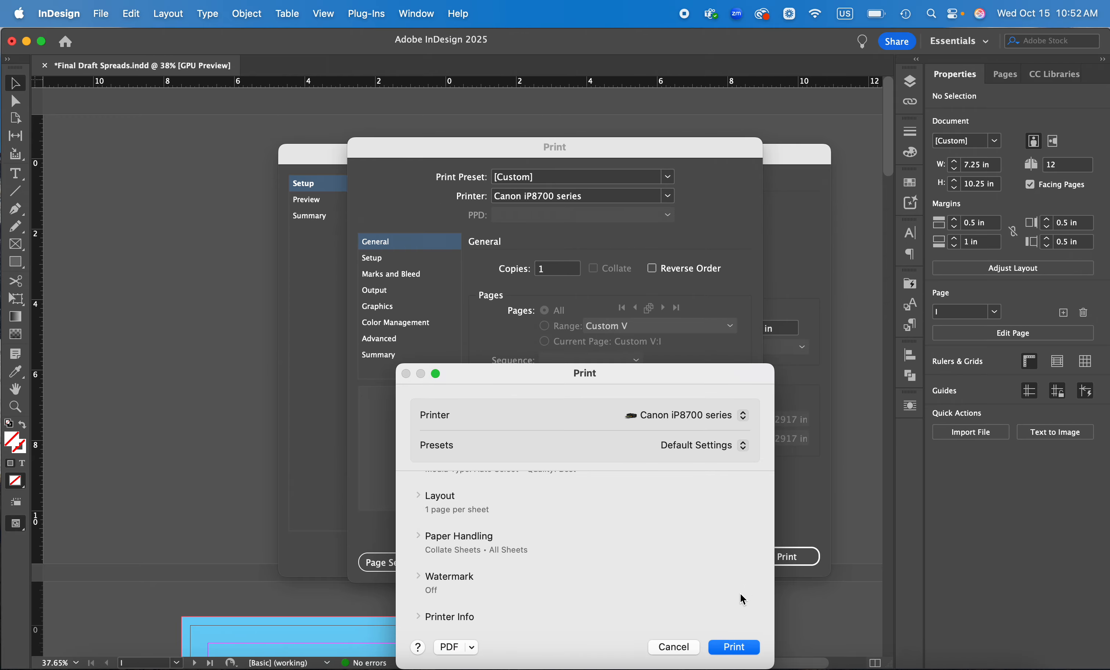
{"action": "left_click", "coordinate": [674, 649]}
{"action": "left_click", "coordinate": [646, 562]}
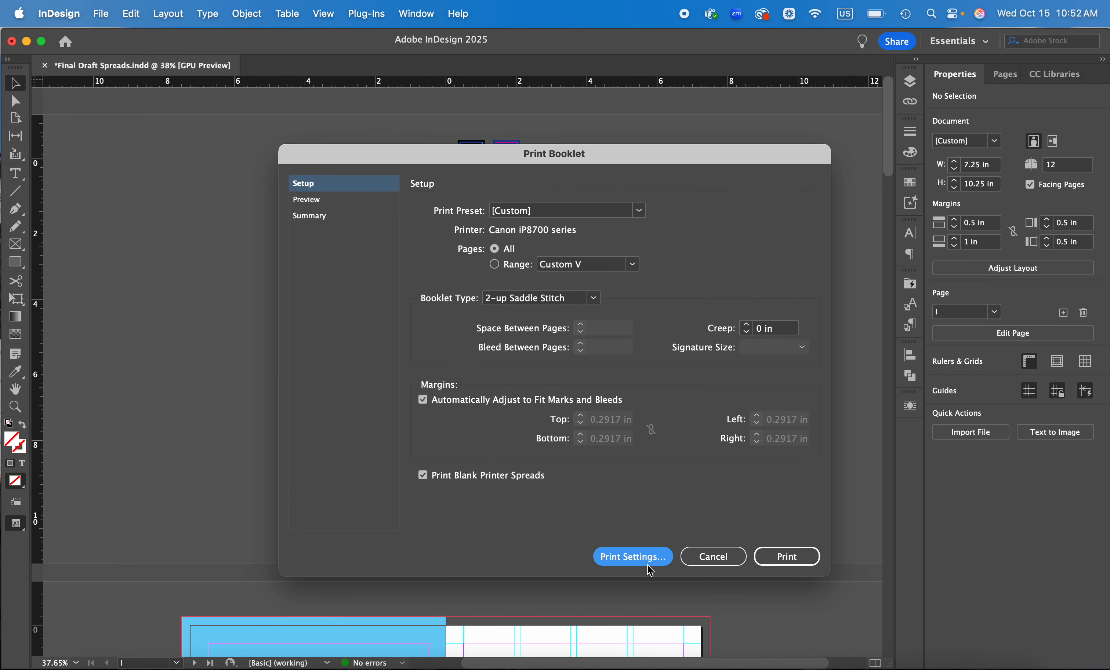
{"action": "left_click", "coordinate": [706, 556]}
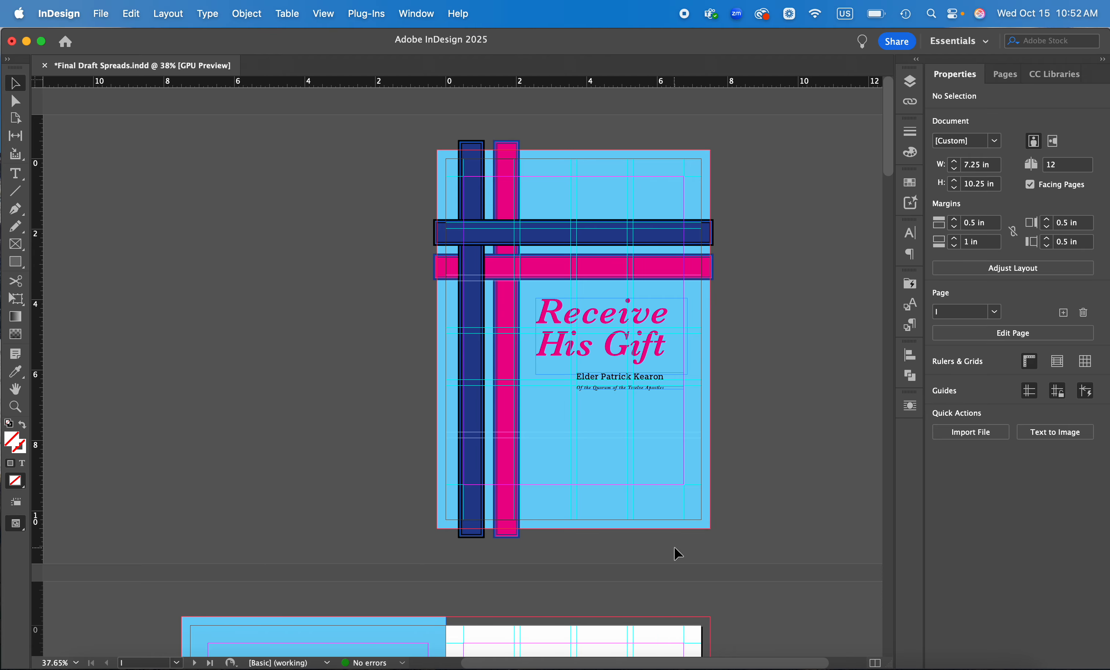
Step: Switch to Chrome and open the Professional Print page under Document Printing on the Staples site
{"action": "key", "text": "super+Tab"}
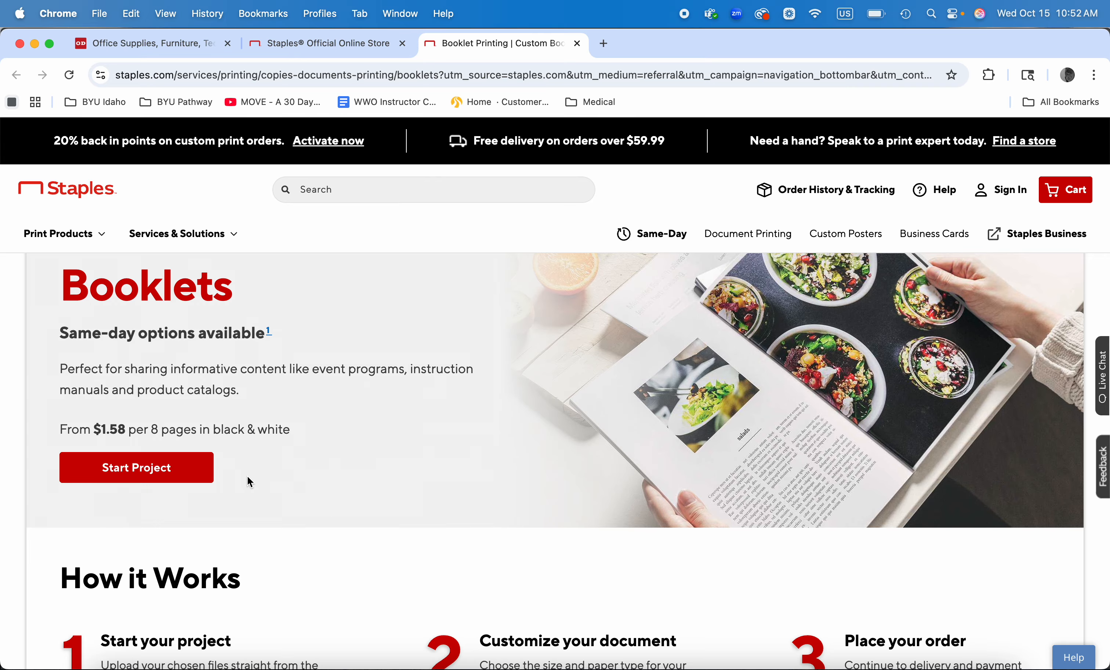
{"action": "scroll", "coordinate": [332, 529], "scroll_direction": "down", "scroll_amount": 1}
{"action": "scroll", "coordinate": [322, 531], "scroll_direction": "up", "scroll_amount": 4}
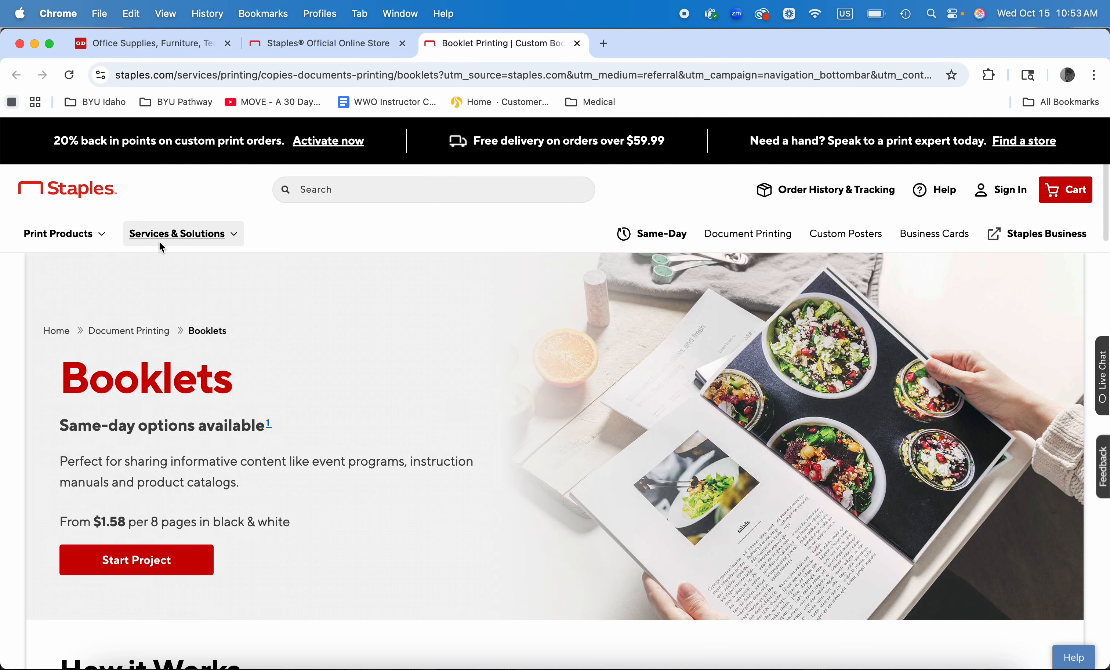
{"action": "left_click", "coordinate": [99, 244]}
{"action": "mouse_move", "coordinate": [97, 276]}
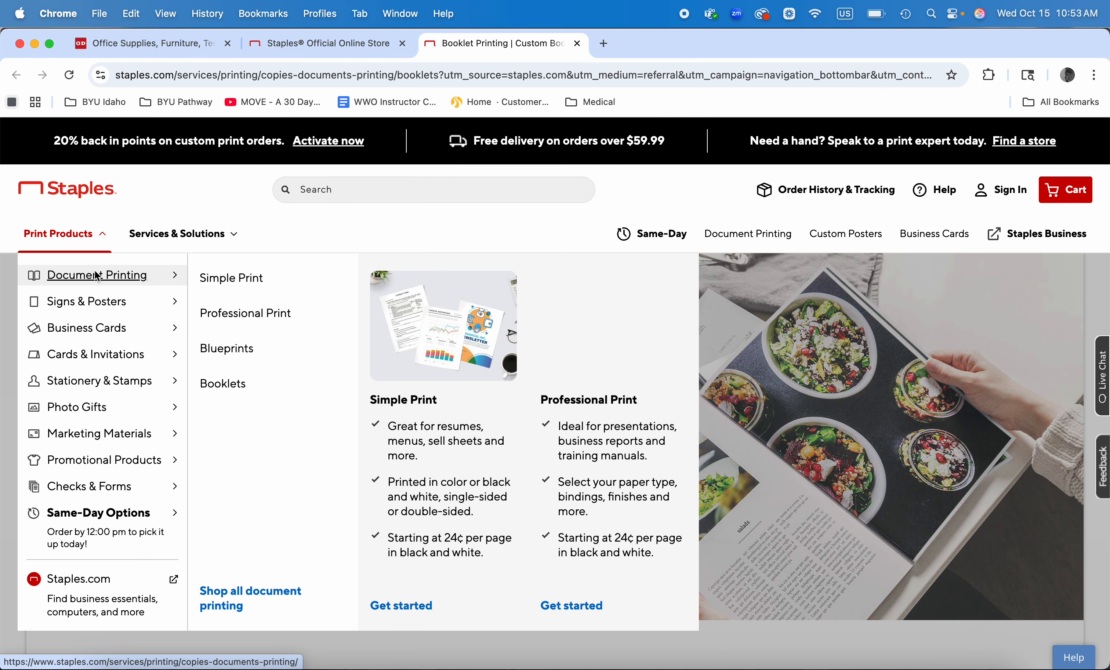
{"action": "left_click", "coordinate": [247, 317]}
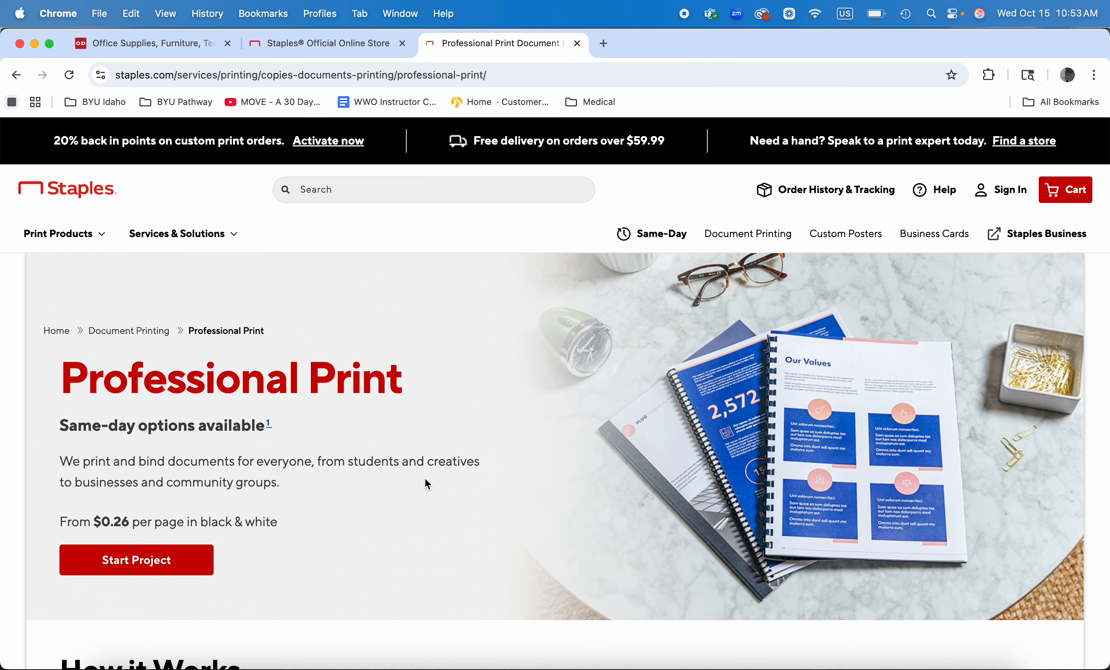
Step: Examine the available paper sizes on the Professional Print page, including Ledger (11" × 17")
{"action": "scroll", "coordinate": [424, 477], "scroll_direction": "down", "scroll_amount": 10}
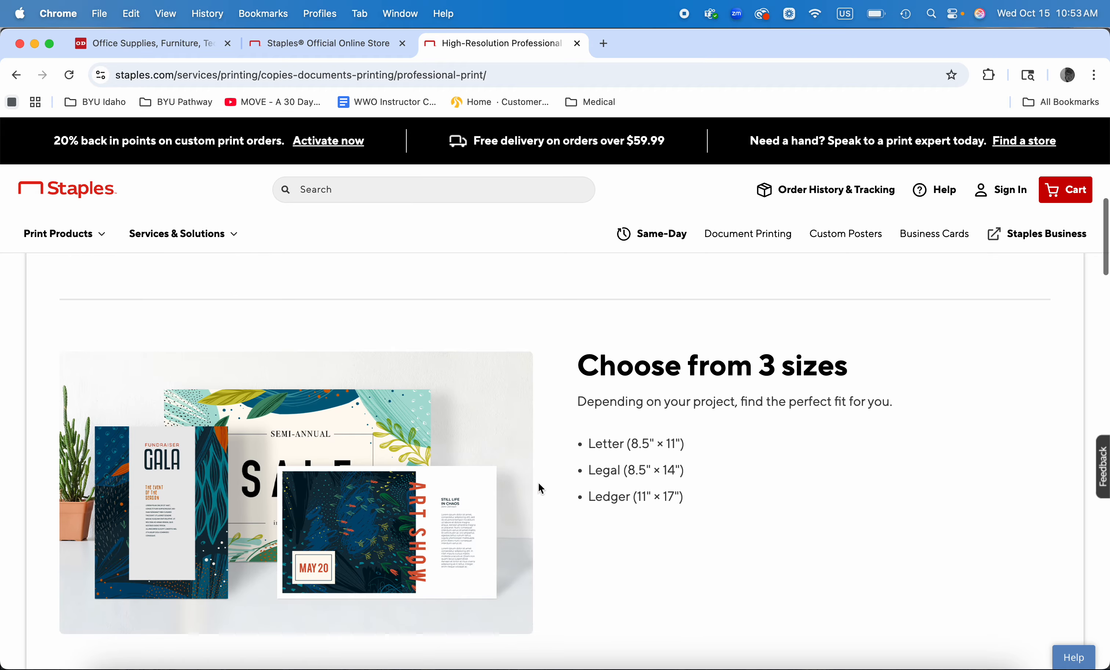
{"action": "mouse_move", "coordinate": [588, 497]}
{"action": "left_mouse_down"}
{"action": "mouse_move", "coordinate": [693, 505]}
{"action": "mouse_move", "coordinate": [593, 499]}
{"action": "left_mouse_up"}
{"action": "left_click", "coordinate": [752, 519]}
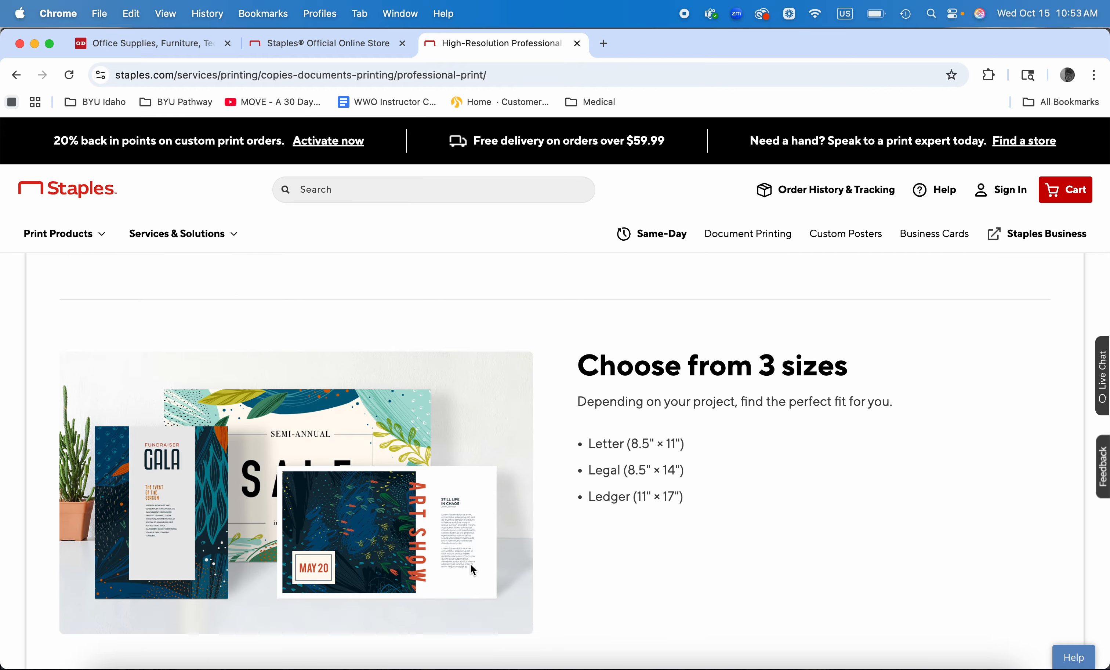